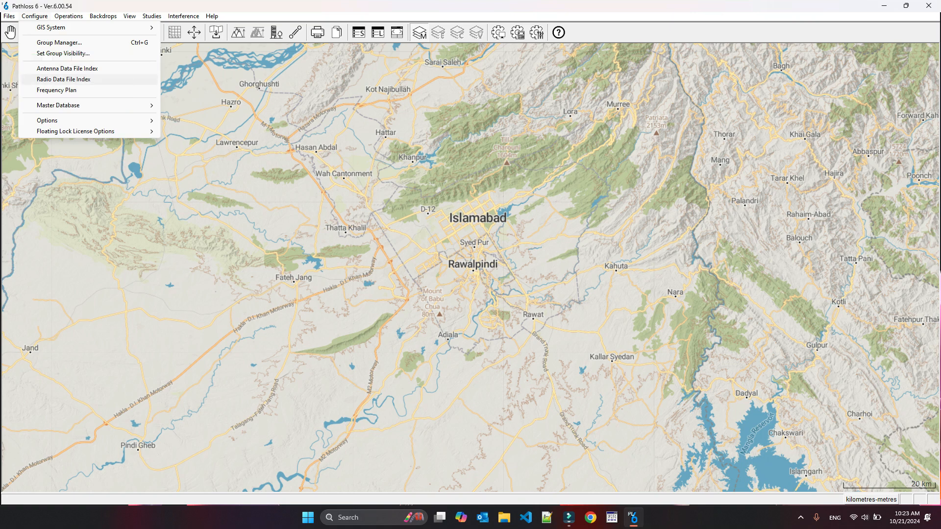
- Open the Radio Data File Index and clear all existing entries from the index
{"action": "left_click", "coordinate": [64, 79]}
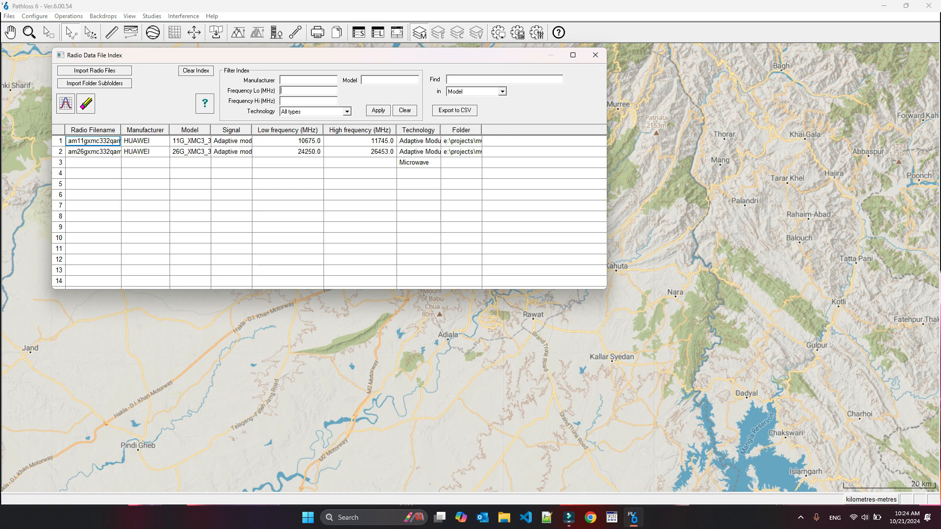
{"action": "left_click", "coordinate": [196, 71]}
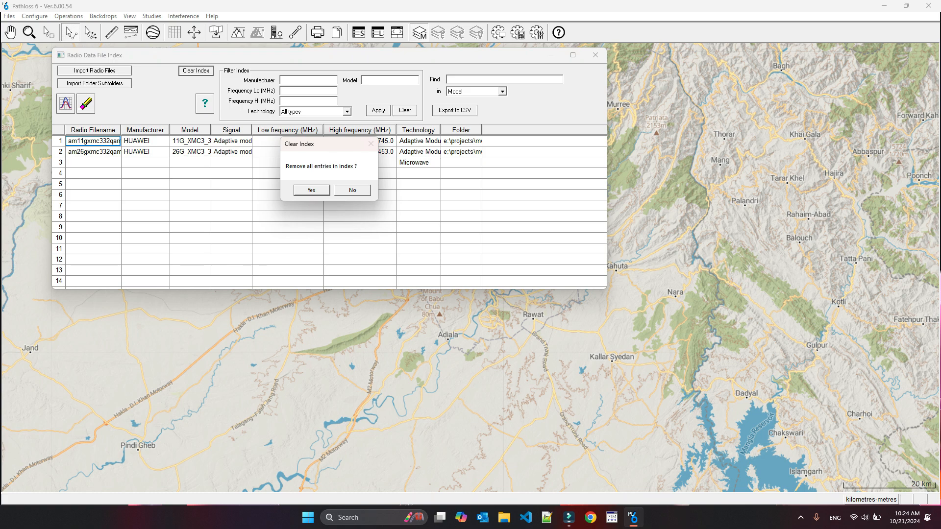
{"action": "left_click", "coordinate": [310, 190]}
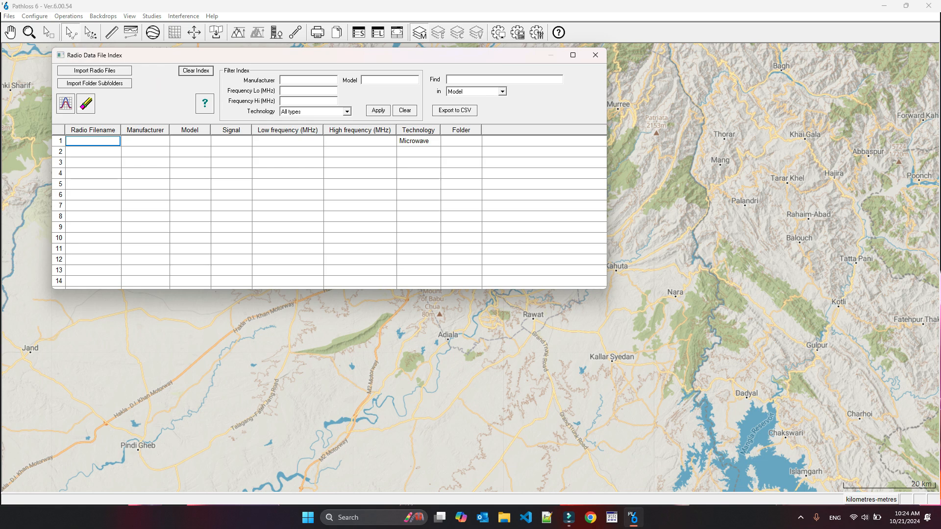
- Import the radio files 3KS7G_155.rsd and 3KS7G_155M_1+1.rsd from the equipmnt\rsd\nec\3000s\07g folder into the index
{"action": "left_click", "coordinate": [94, 70]}
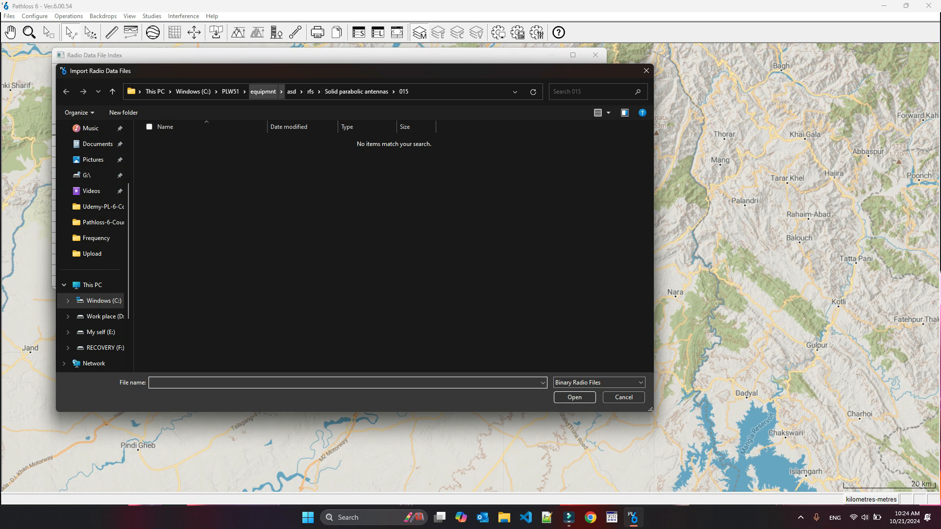
{"action": "left_click", "coordinate": [263, 91]}
{"action": "double_click", "coordinate": [164, 169]}
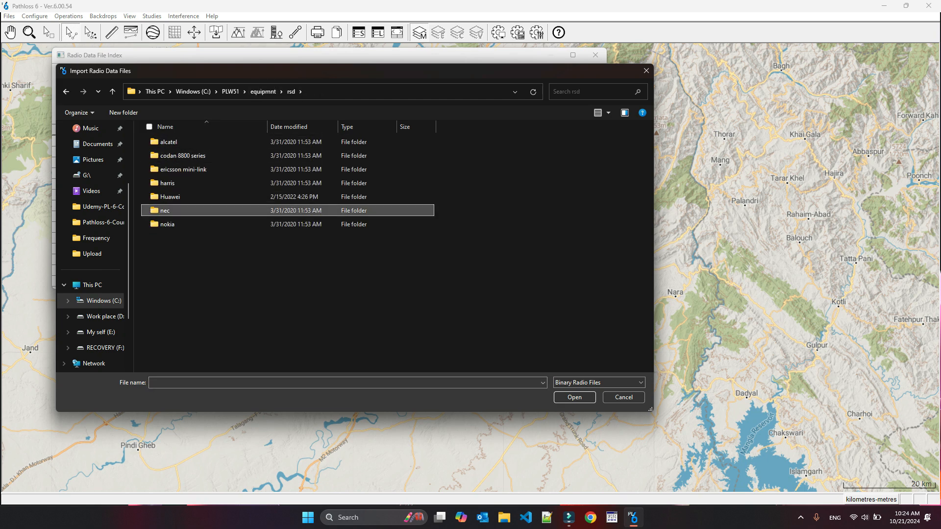
{"action": "double_click", "coordinate": [164, 210]}
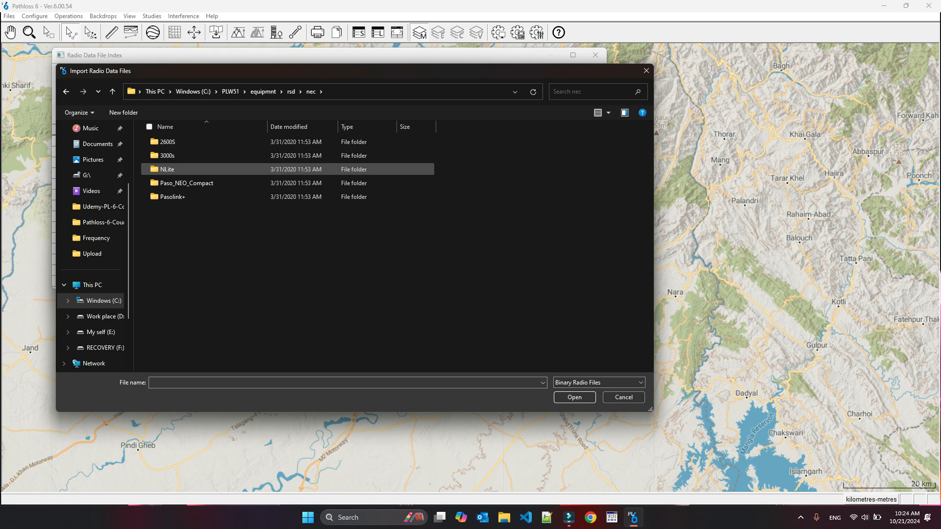
{"action": "double_click", "coordinate": [166, 155]}
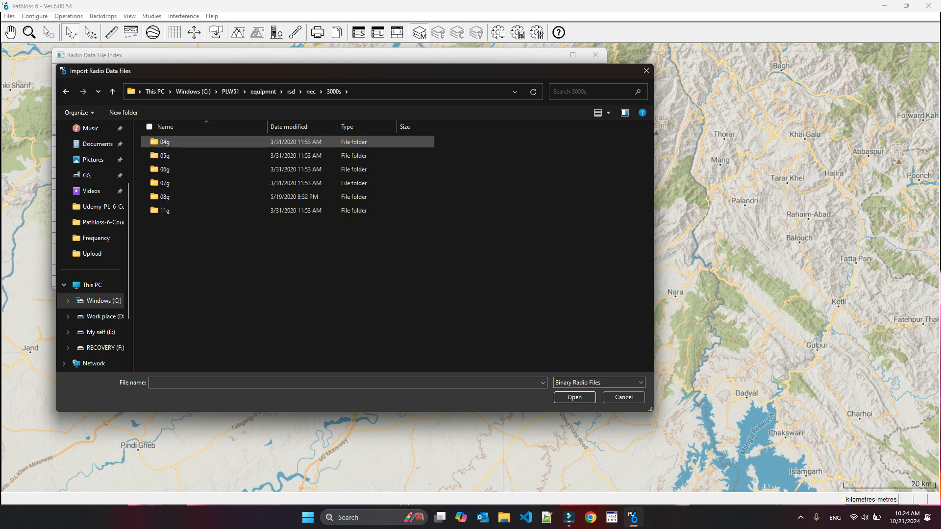
{"action": "double_click", "coordinate": [165, 182]}
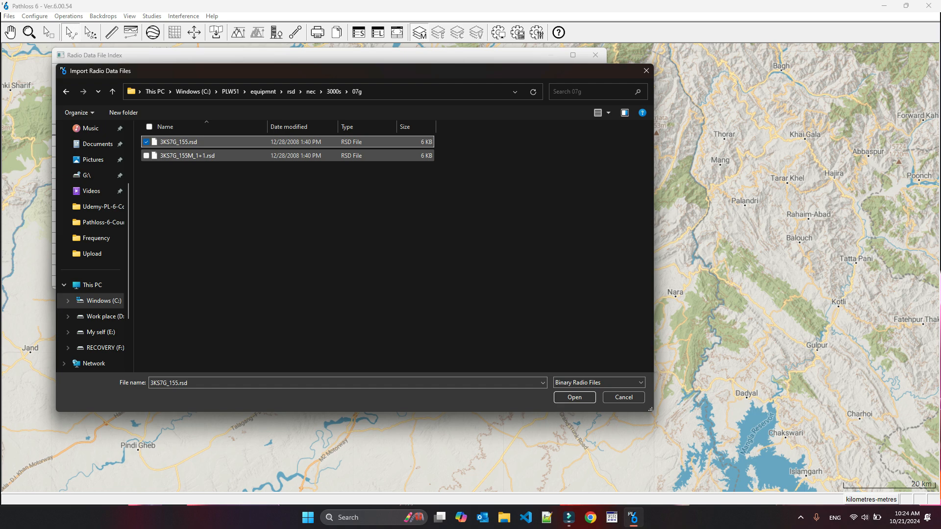
{"action": "left_click", "coordinate": [146, 156]}
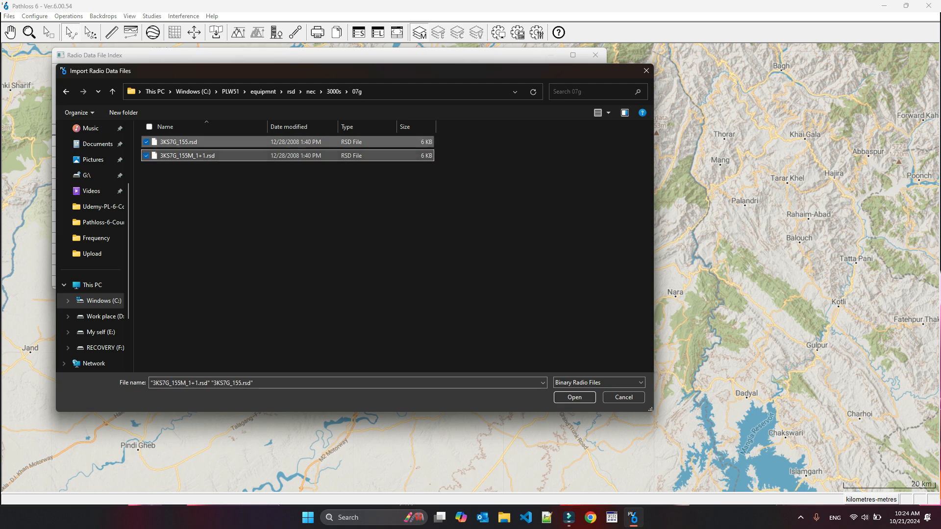
{"action": "left_click", "coordinate": [574, 397]}
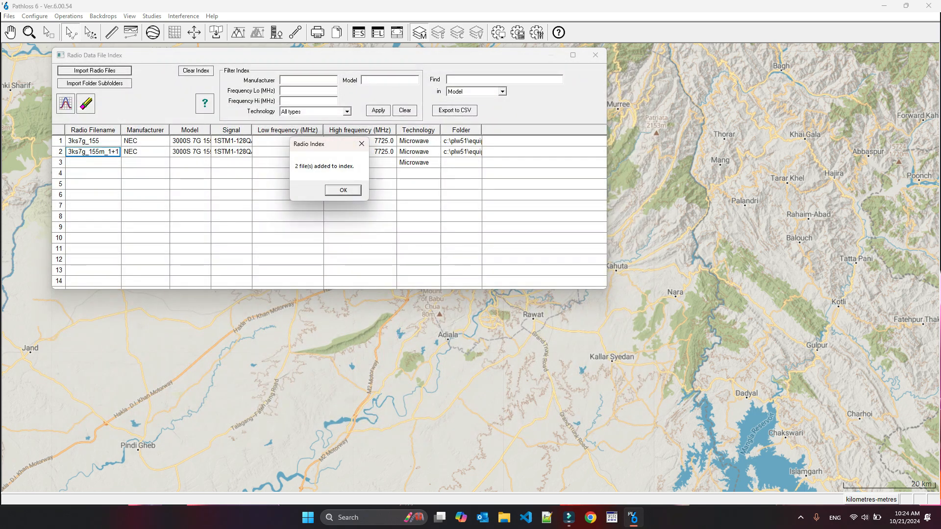
{"action": "key", "text": "Return"}
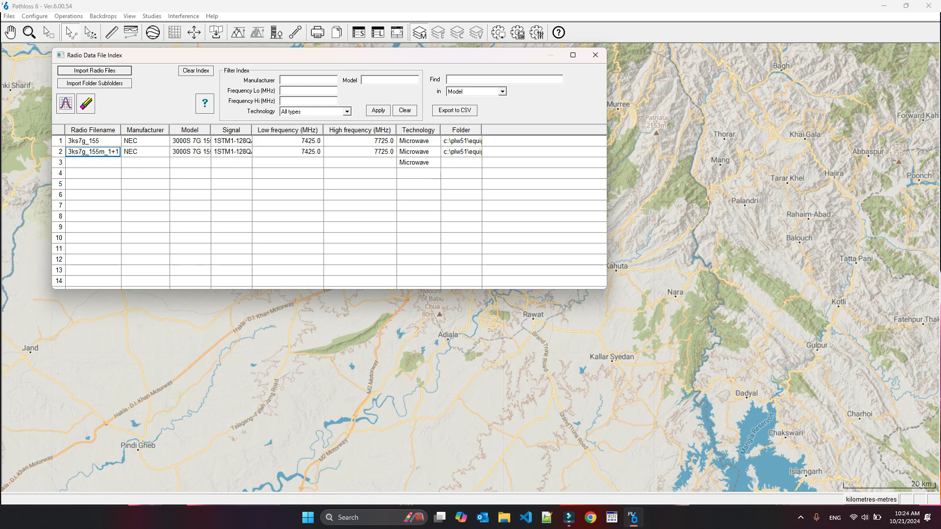
- Import the radio files of the nec\3000s\11g folder, including subfolders, into the index
{"action": "left_click", "coordinate": [95, 70]}
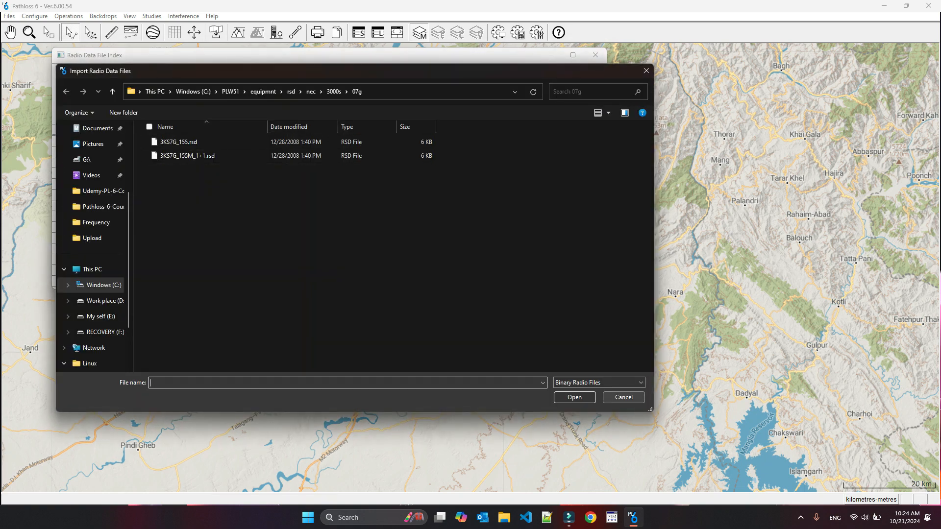
{"action": "left_click", "coordinate": [624, 398]}
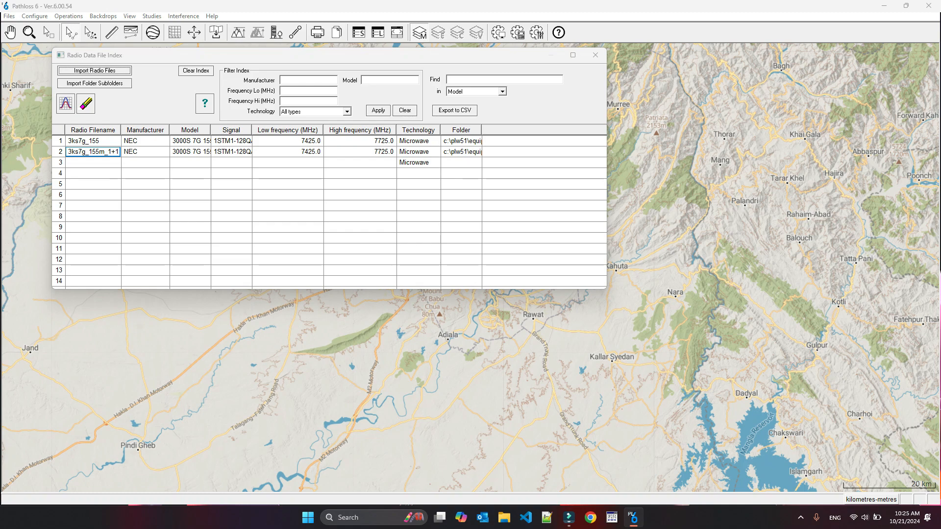
{"action": "left_click", "coordinate": [94, 83]}
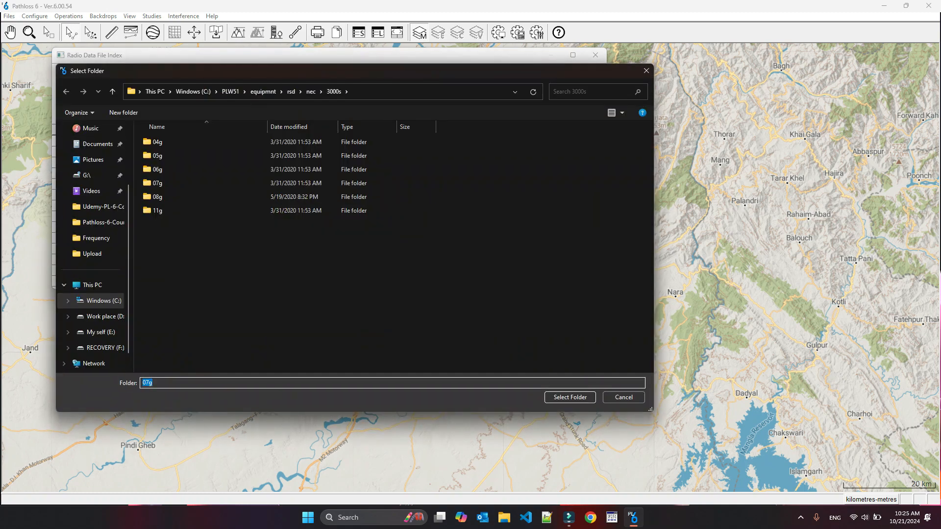
{"action": "left_click", "coordinate": [157, 210]}
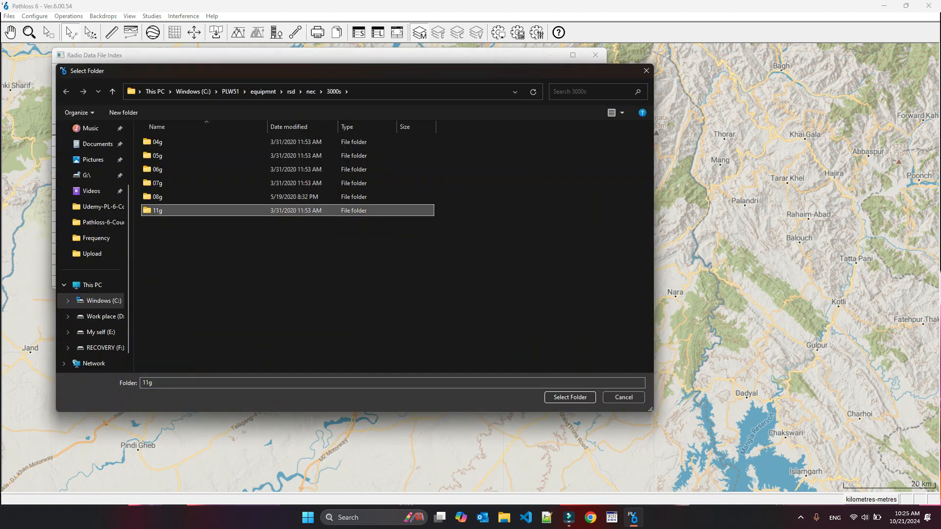
{"action": "left_click", "coordinate": [570, 398]}
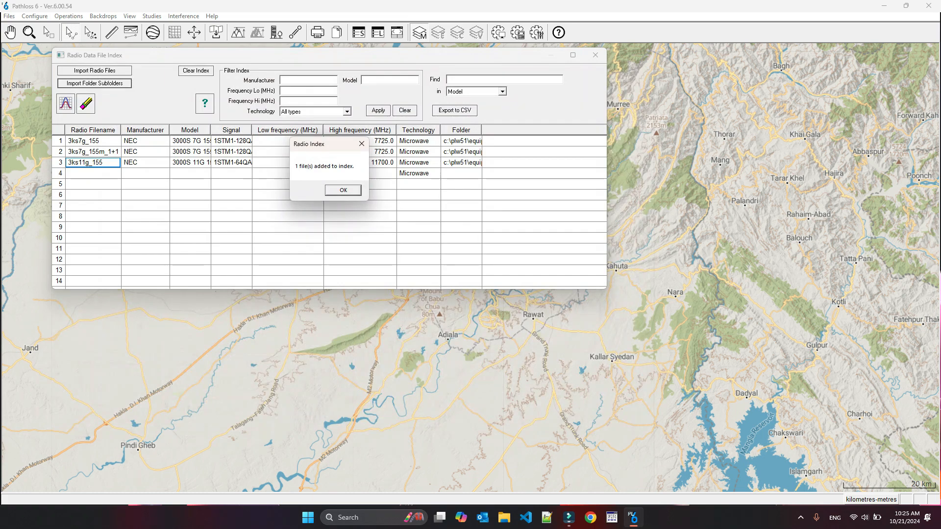
{"action": "key", "text": "Return"}
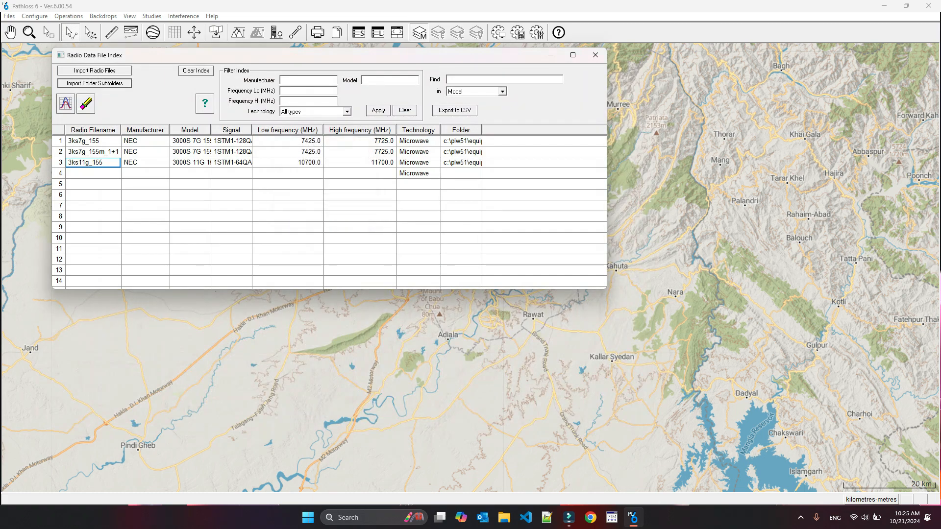
- Import the radio files of the nec\2600S folder, including subfolders, into the index
{"action": "left_click", "coordinate": [94, 83]}
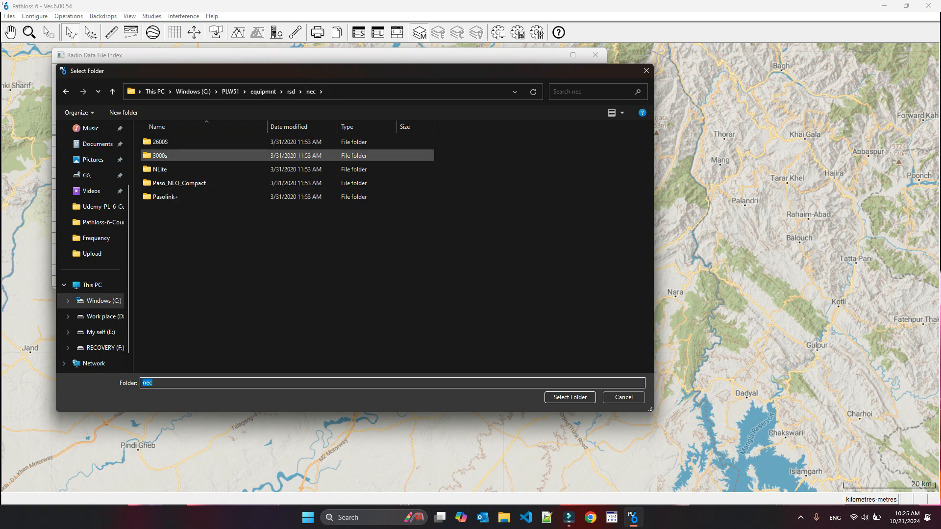
{"action": "left_click", "coordinate": [166, 143]}
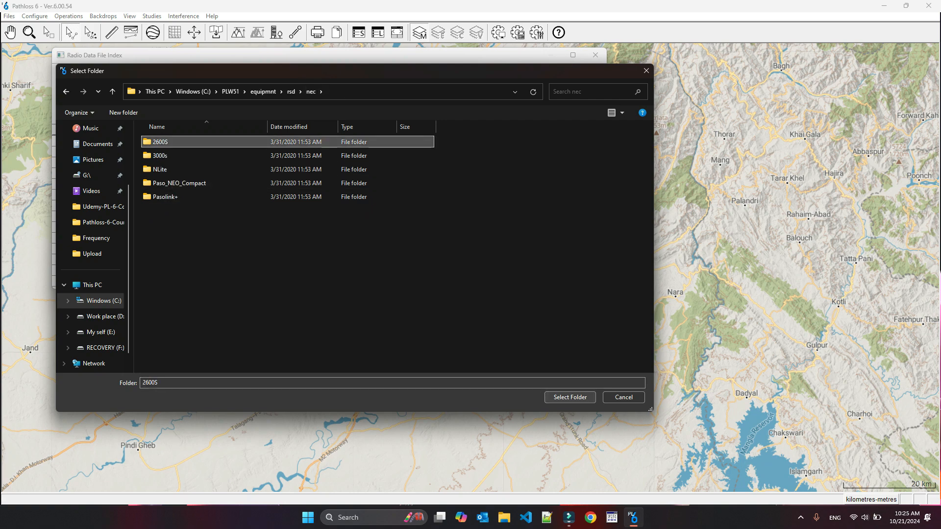
{"action": "left_click", "coordinate": [570, 397]}
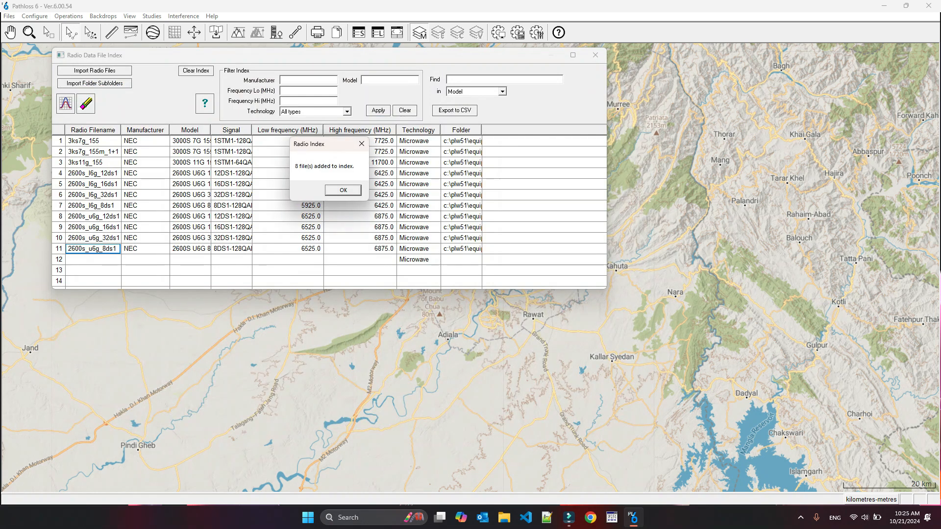
{"action": "key", "text": "Return"}
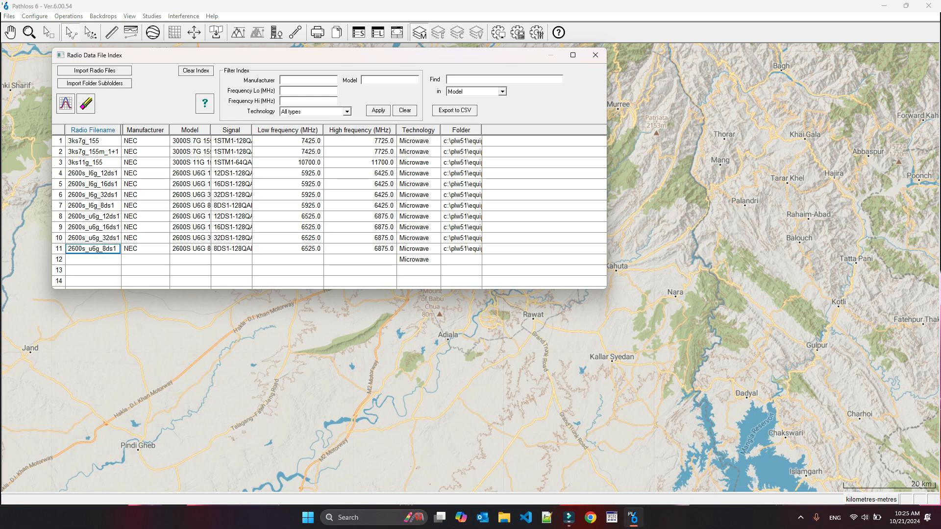
- Remove the 2600s_l6g_8ds1 and 2600s_u6g_16ds1 entries from the radio index
{"action": "left_click_drag", "start_coordinate": [120, 129], "coordinate": [126, 130]}
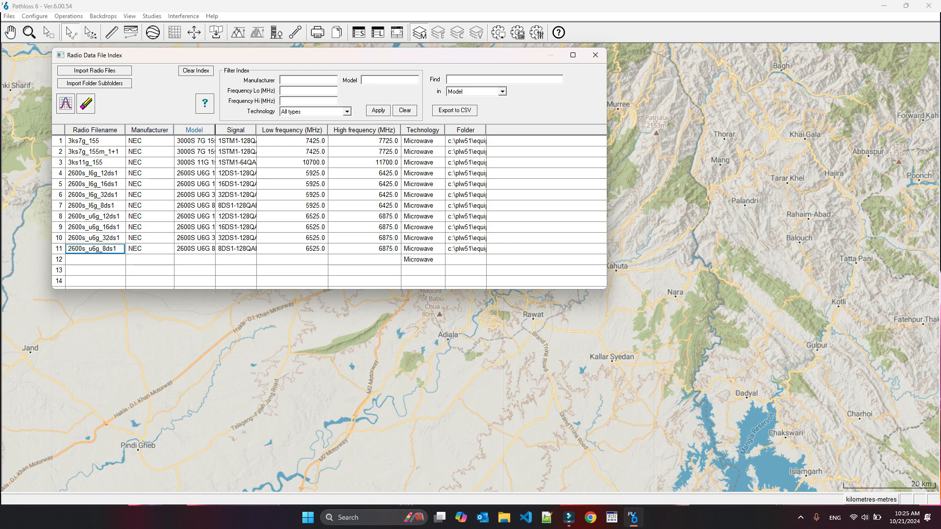
{"action": "left_click_drag", "start_coordinate": [215, 129], "coordinate": [227, 130]}
{"action": "left_click", "coordinate": [59, 206]}
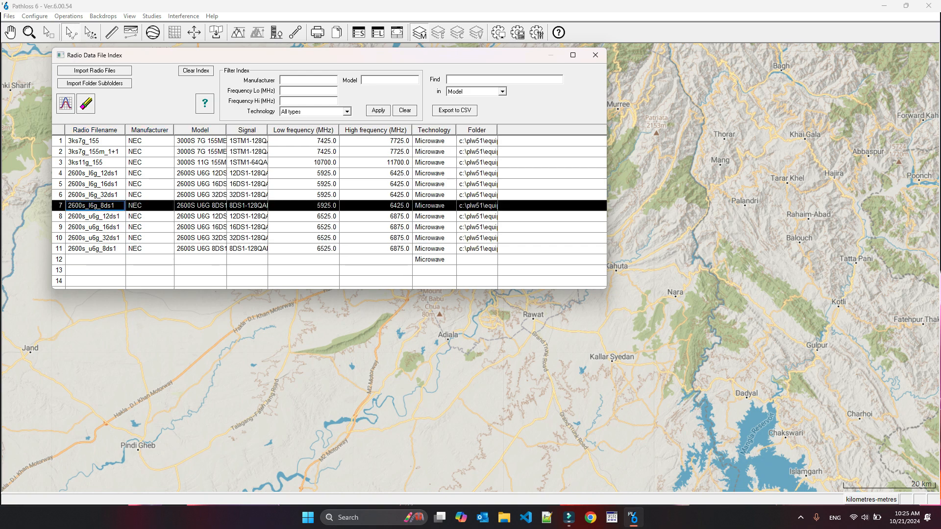
{"action": "left_click", "coordinate": [85, 104]}
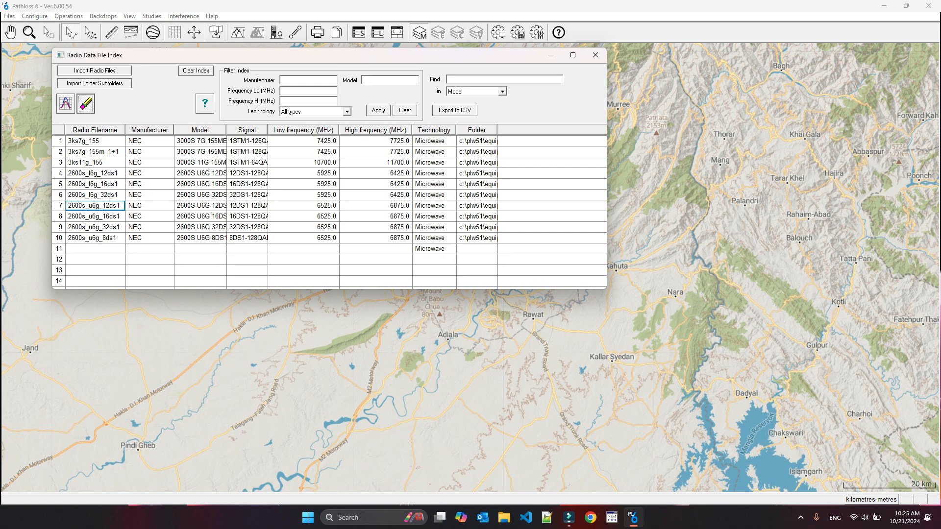
{"action": "left_click", "coordinate": [58, 217]}
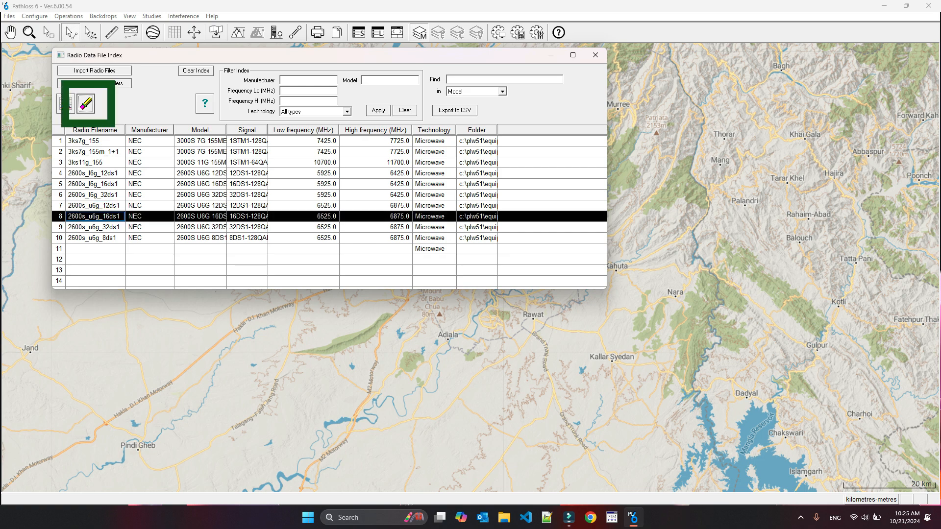
{"action": "left_click", "coordinate": [86, 104]}
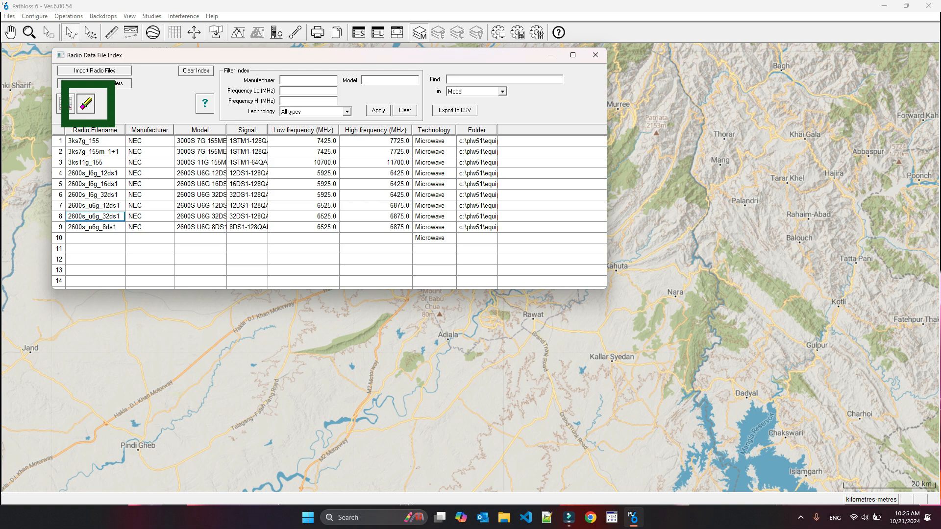
- View the radio specifications of 2600s_u6g_12ds1, including its TX_EMISSION_MASK plot
{"action": "left_click", "coordinate": [59, 206]}
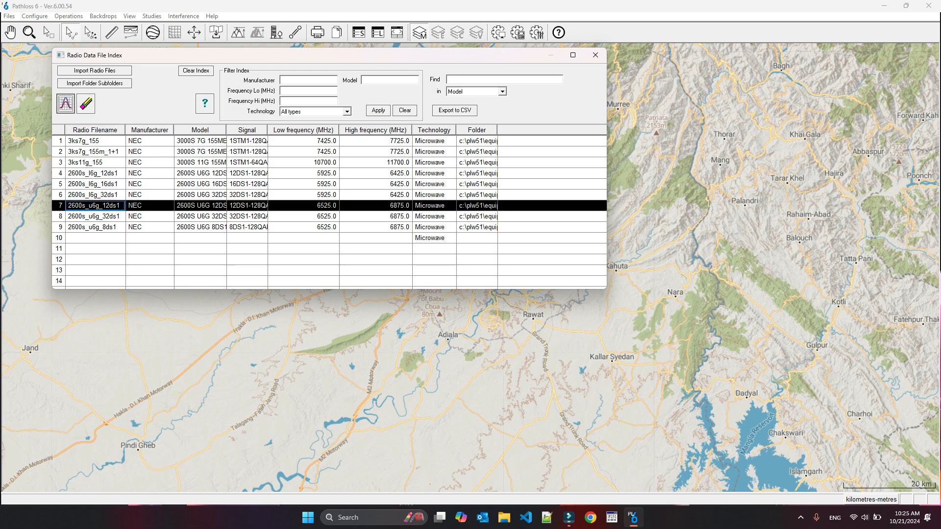
{"action": "left_click", "coordinate": [65, 103]}
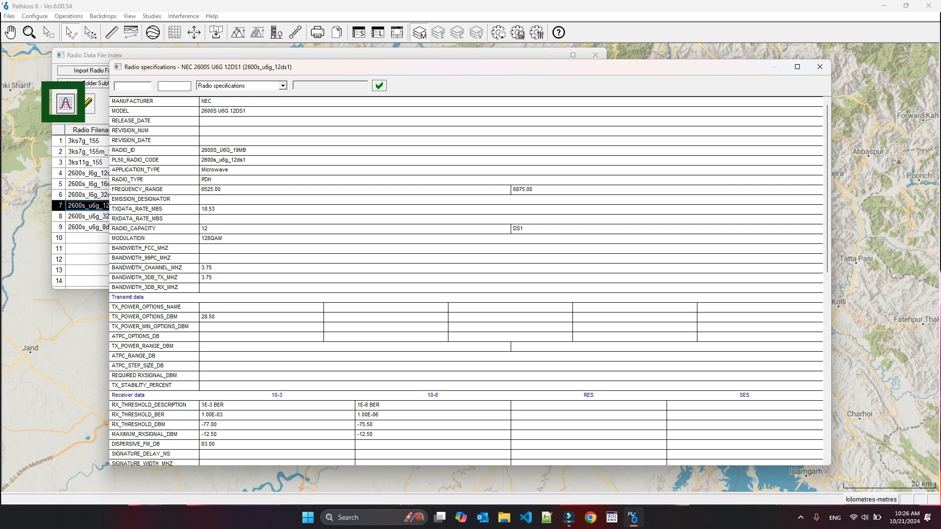
{"action": "left_click", "coordinate": [282, 86]}
{"action": "left_click", "coordinate": [236, 102]}
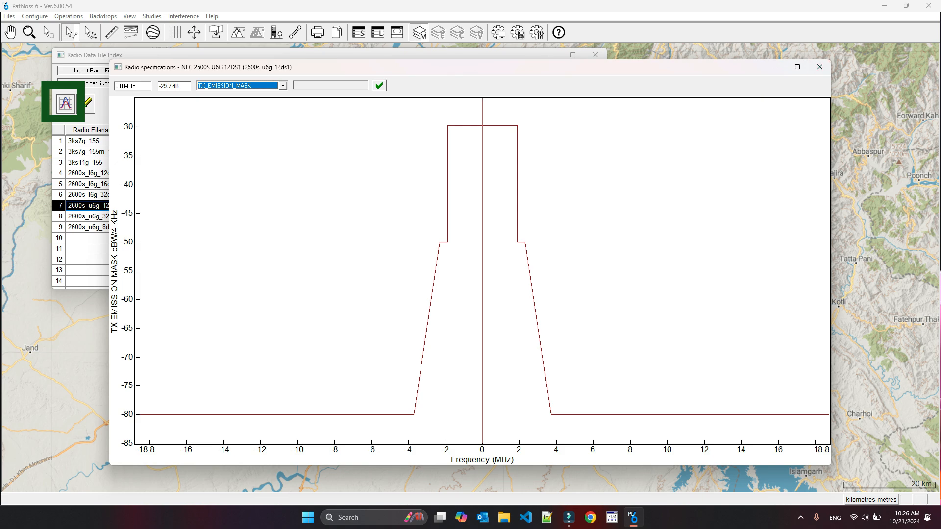
{"action": "left_click", "coordinate": [819, 67]}
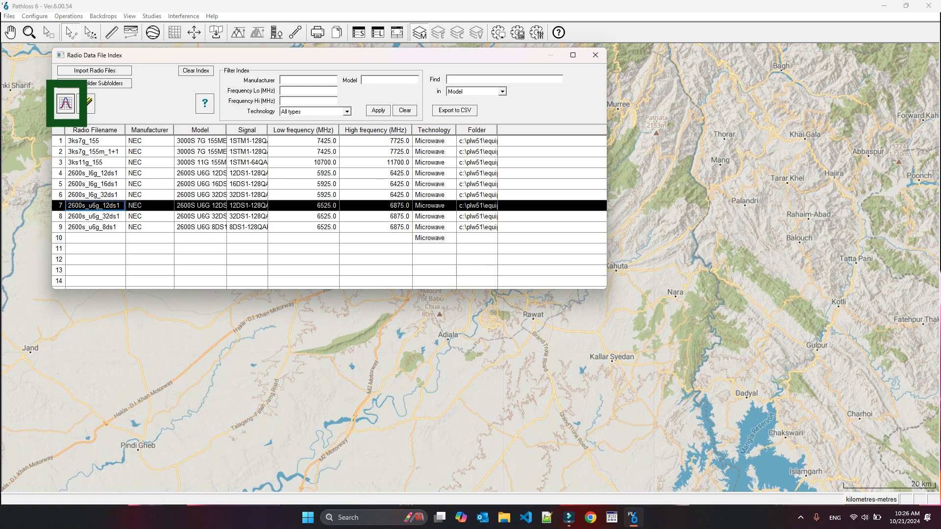
{"action": "left_click", "coordinate": [65, 104]}
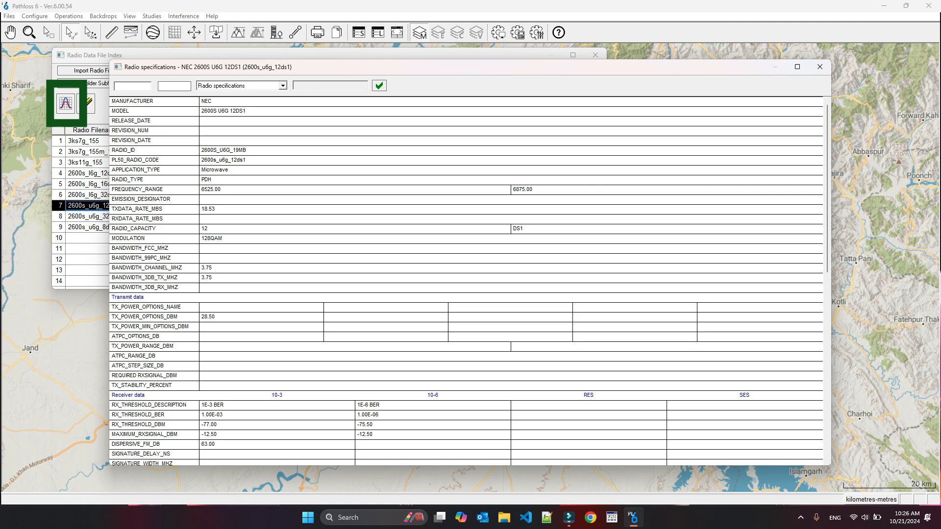
{"action": "left_click", "coordinate": [819, 66]}
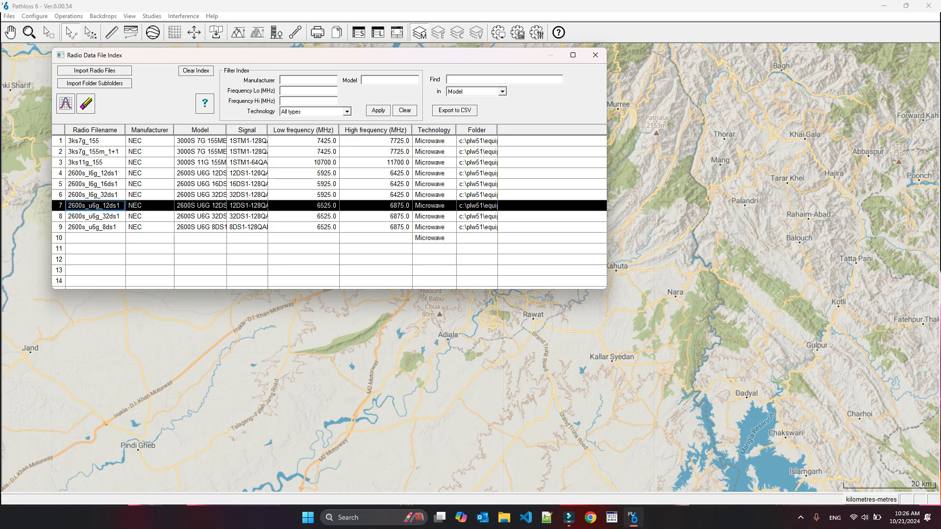
- Widen the Signal and Technology columns of the radio index table, keeping the Technology filter at All types
{"action": "left_click_drag", "start_coordinate": [268, 130], "coordinate": [285, 129]}
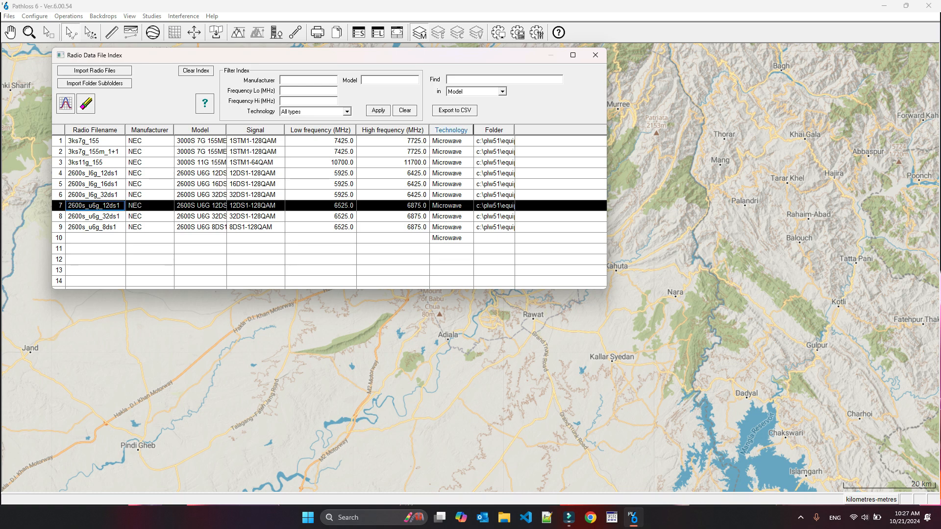
{"action": "left_click_drag", "start_coordinate": [473, 130], "coordinate": [482, 130]}
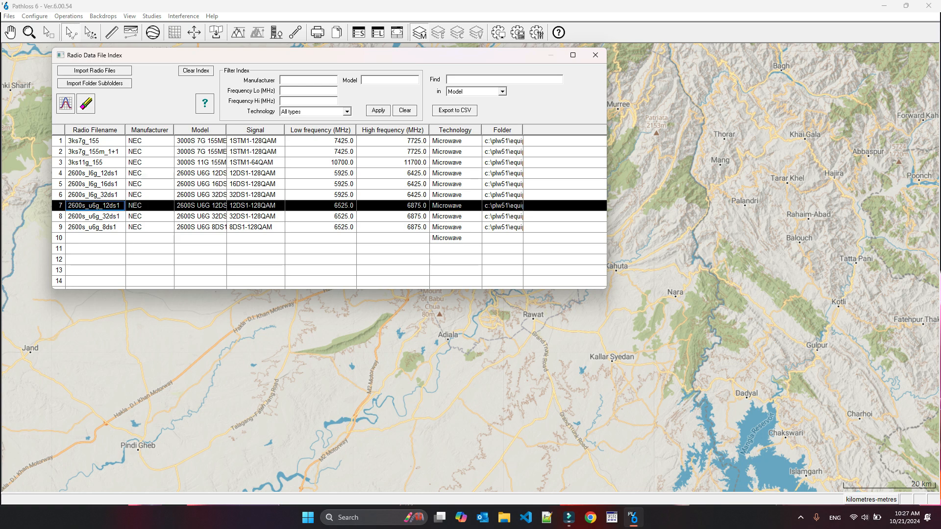
{"action": "left_click", "coordinate": [346, 111]}
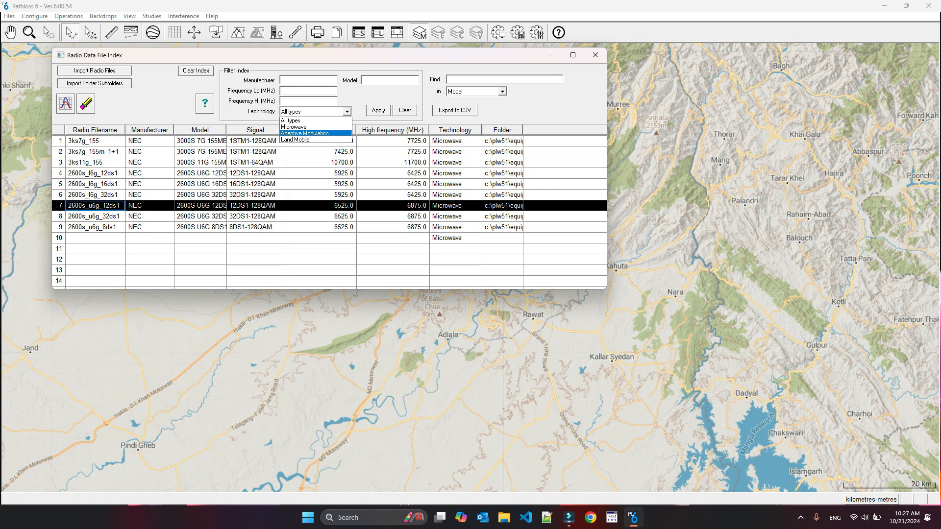
{"action": "left_click", "coordinate": [304, 121]}
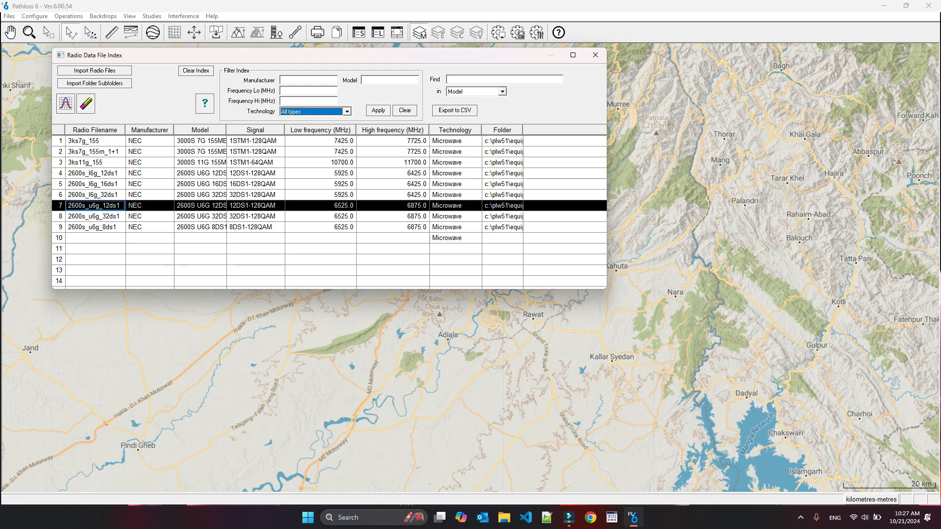
- Import the radio files of the nec\3000s folder, including subfolders, into the index, and close the duplicate-code log
{"action": "left_click", "coordinate": [94, 83]}
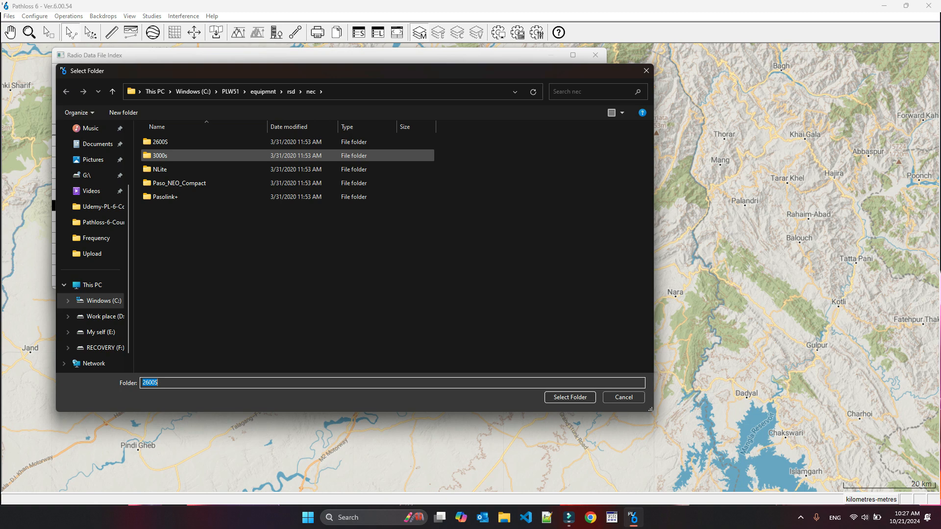
{"action": "double_click", "coordinate": [160, 155]}
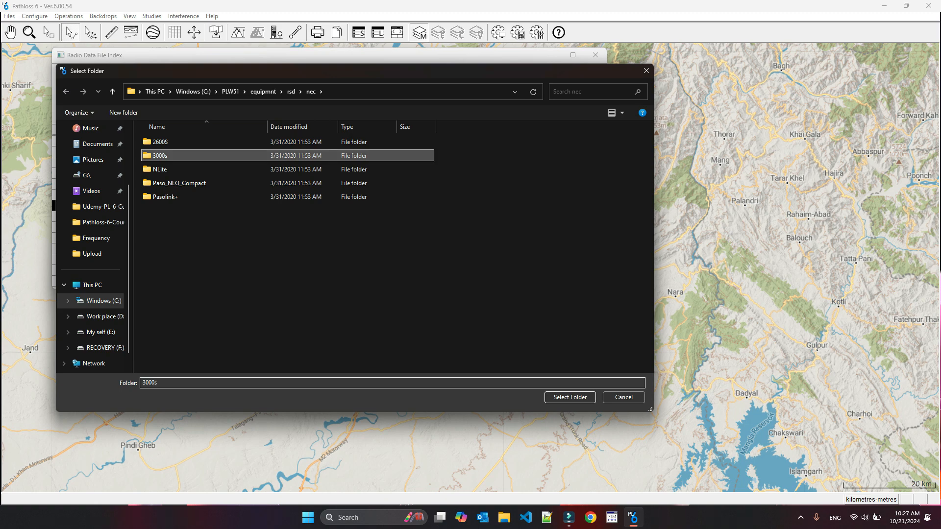
{"action": "left_click", "coordinate": [570, 397]}
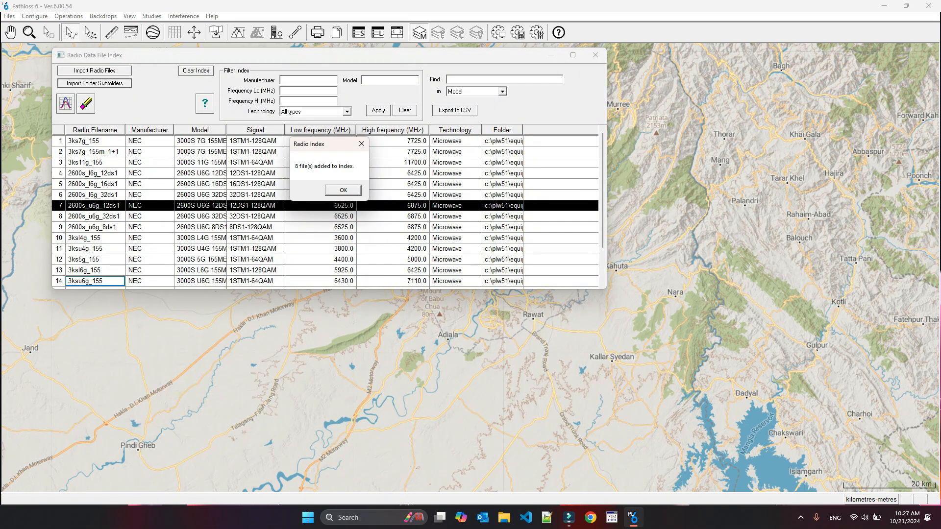
{"action": "key", "text": "Return"}
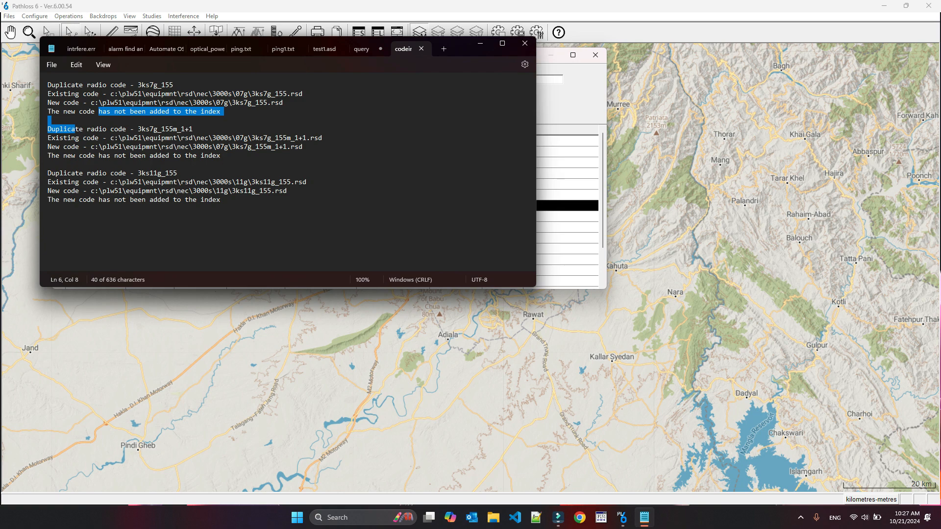
{"action": "left_click", "coordinate": [524, 43]}
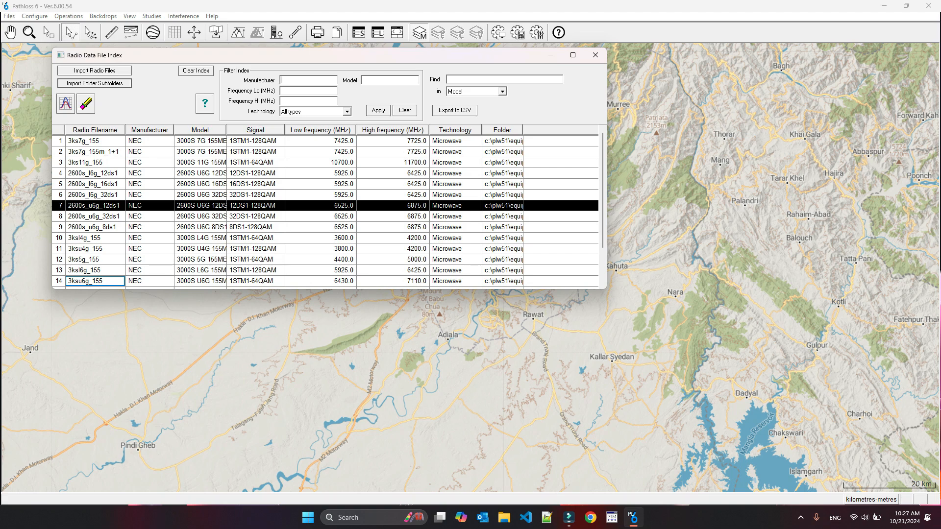
- Import the radio files of the Huawei\equipment files\Radio Files folder, including subfolders, into the index
{"action": "left_click", "coordinate": [95, 82]}
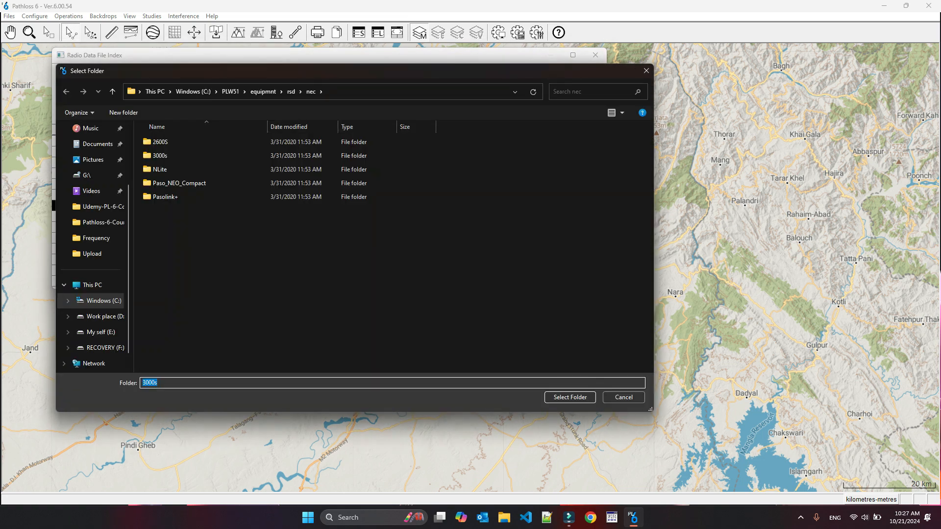
{"action": "left_click", "coordinate": [291, 91]}
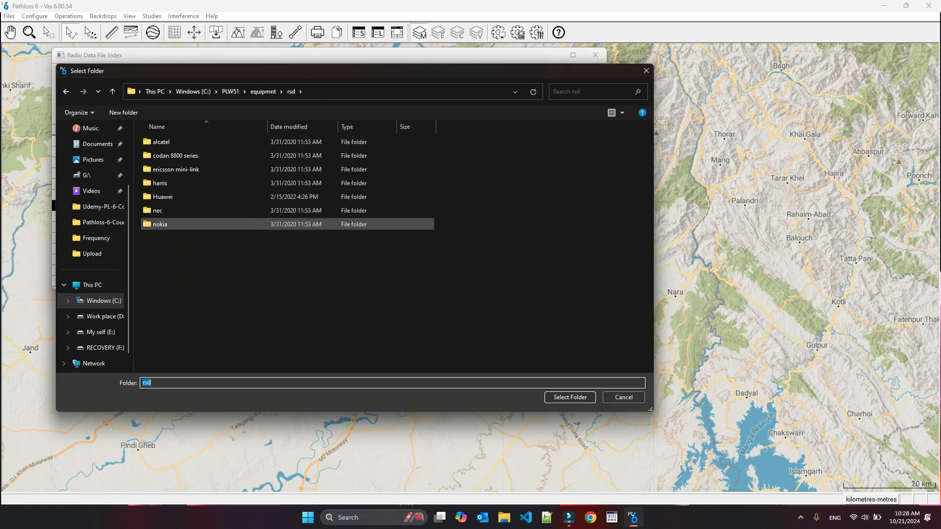
{"action": "double_click", "coordinate": [162, 197]}
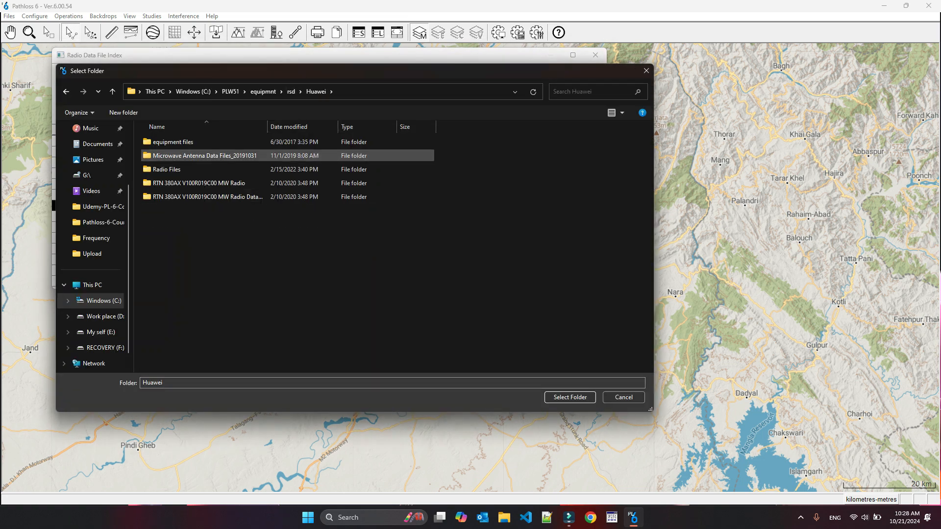
{"action": "double_click", "coordinate": [167, 142]}
{"action": "double_click", "coordinate": [167, 169]}
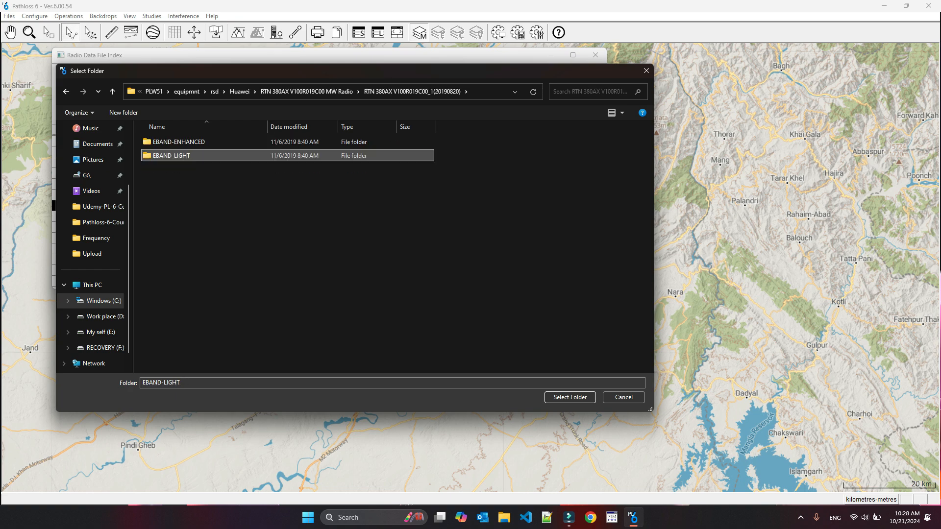
{"action": "left_click", "coordinate": [570, 397]}
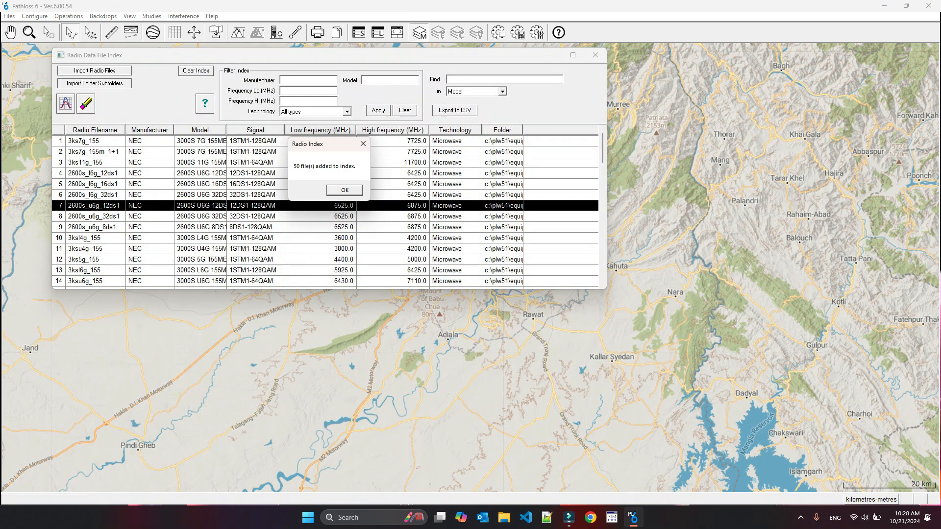
{"action": "key", "text": "Return"}
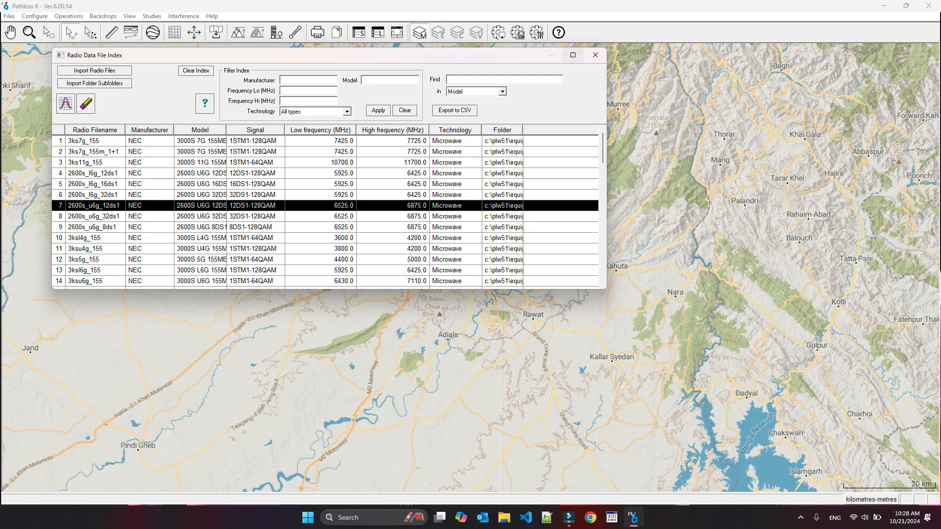
- Maximize the index window and scroll through the imported radio entries before restoring it
{"action": "left_click", "coordinate": [572, 55]}
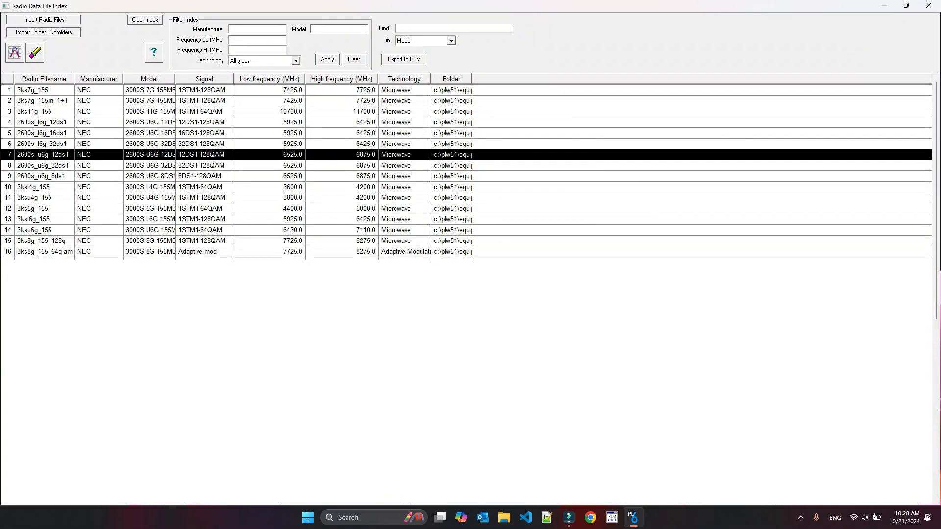
{"action": "scroll", "coordinate": [465, 162], "scroll_direction": "down", "scroll_amount": 2}
{"action": "scroll", "coordinate": [466, 171], "scroll_direction": "down", "scroll_amount": 7}
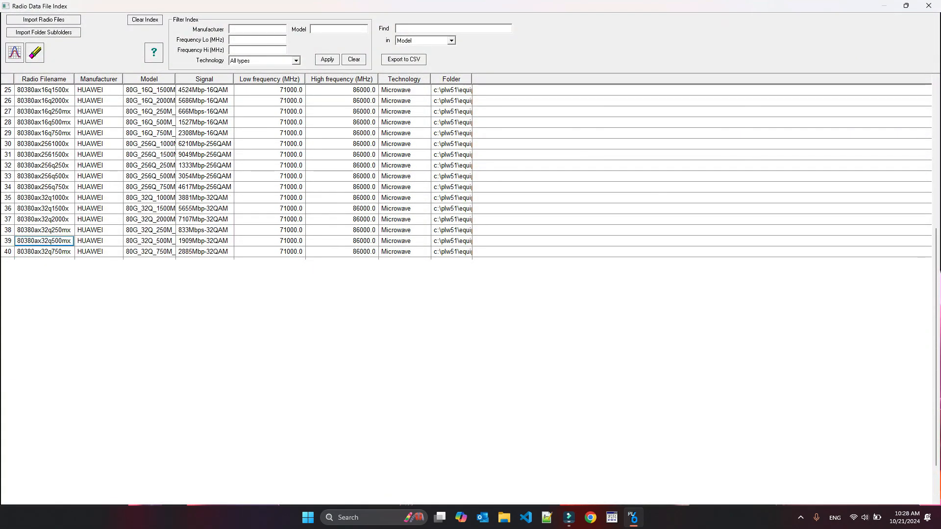
{"action": "scroll", "coordinate": [466, 171], "scroll_direction": "up", "scroll_amount": 7}
{"action": "scroll", "coordinate": [465, 171], "scroll_direction": "down", "scroll_amount": 8}
{"action": "scroll", "coordinate": [466, 171], "scroll_direction": "up", "scroll_amount": 10}
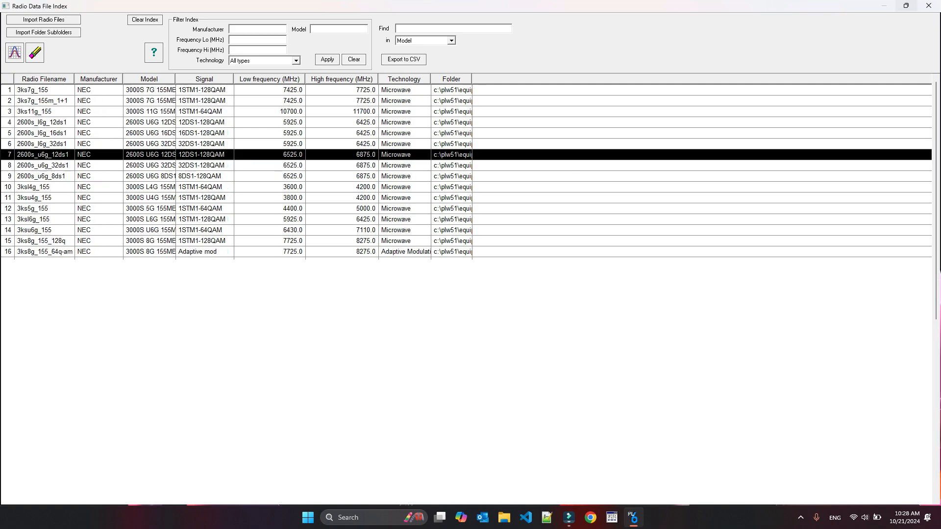
{"action": "left_click", "coordinate": [906, 6]}
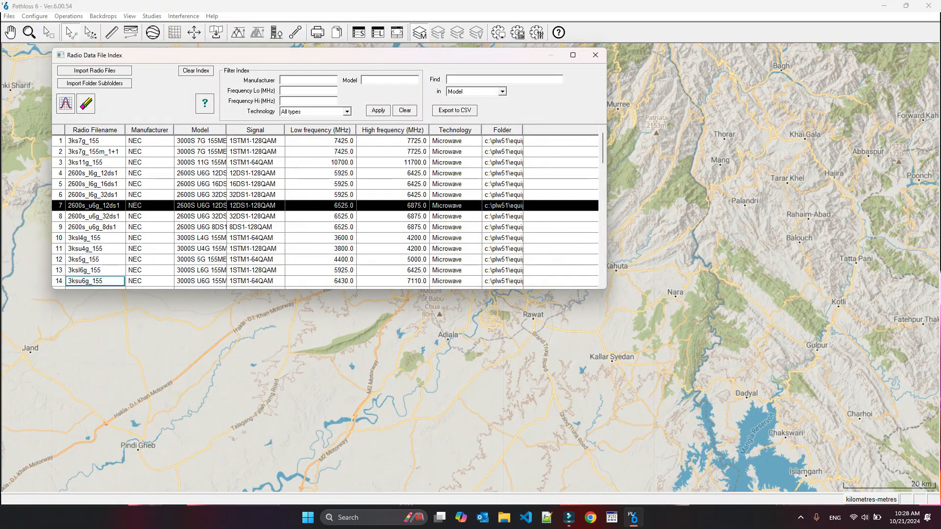
- Filter the index by manufacturer HUAWEI, then clear the filter
{"action": "left_click", "coordinate": [308, 80]}
{"action": "type", "text": "HUAWEI"}
{"action": "left_click", "coordinate": [378, 110]}
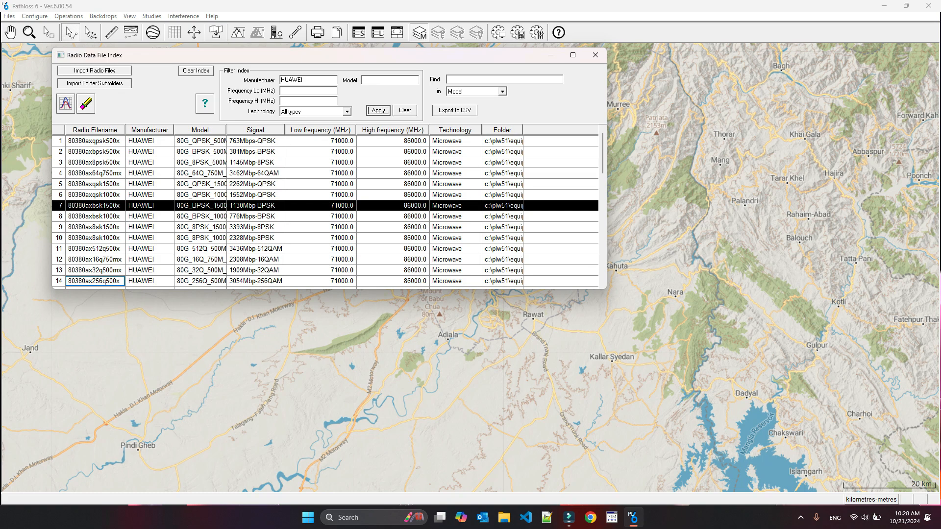
{"action": "left_click", "coordinate": [405, 110]}
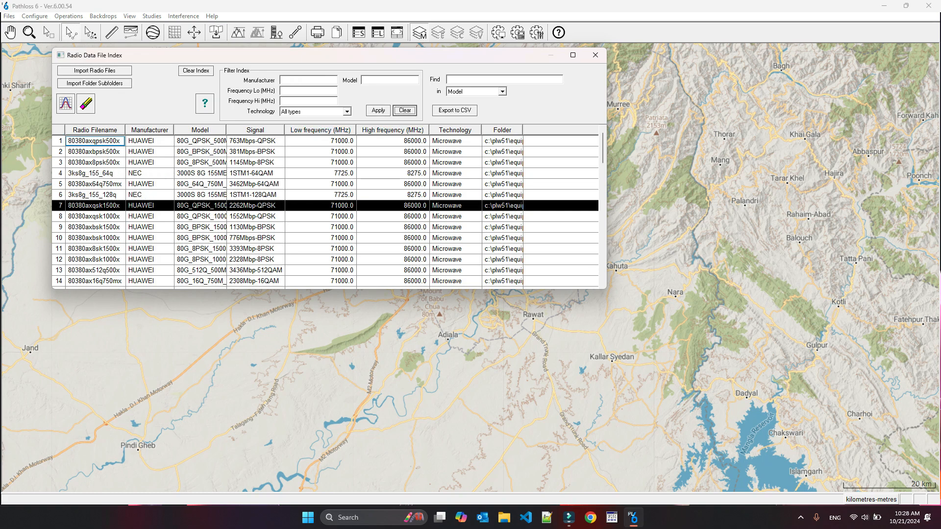
- Filter the index to the frequency range 7000 to 9000 MHz
{"action": "left_click", "coordinate": [305, 90]}
{"action": "type", "text": "7000"}
{"action": "key", "text": "Tab"}
{"action": "type", "text": "90"}
{"action": "left_click", "coordinate": [378, 111]}
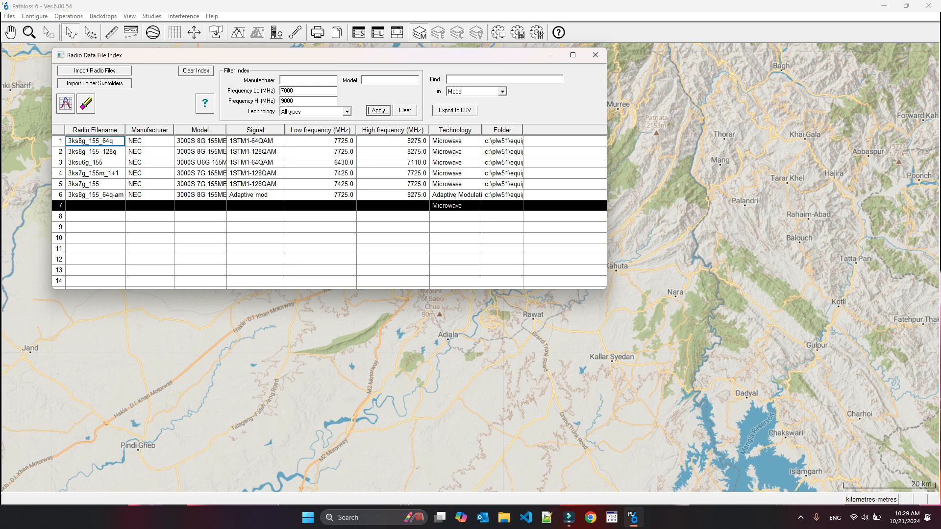
- Filter by Adaptive Modulation technology, then set the technology filter back to All types
{"action": "left_click", "coordinate": [347, 112]}
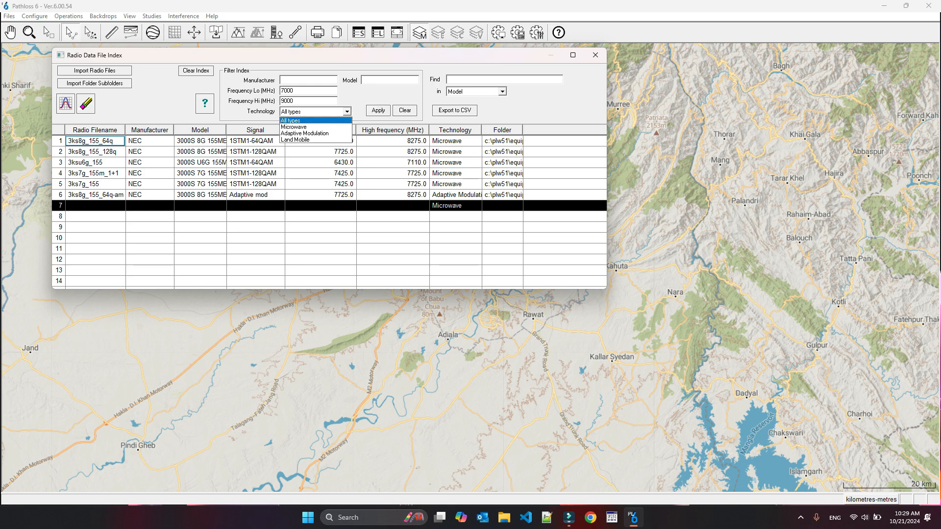
{"action": "left_click", "coordinate": [305, 133]}
{"action": "left_click", "coordinate": [378, 110]}
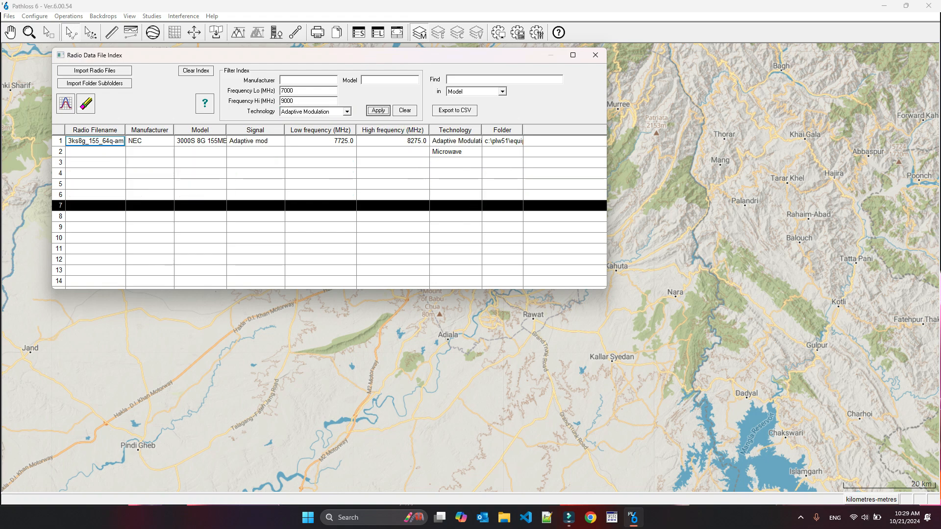
{"action": "left_click", "coordinate": [347, 112]}
{"action": "left_click", "coordinate": [305, 120]}
{"action": "left_click", "coordinate": [378, 110]}
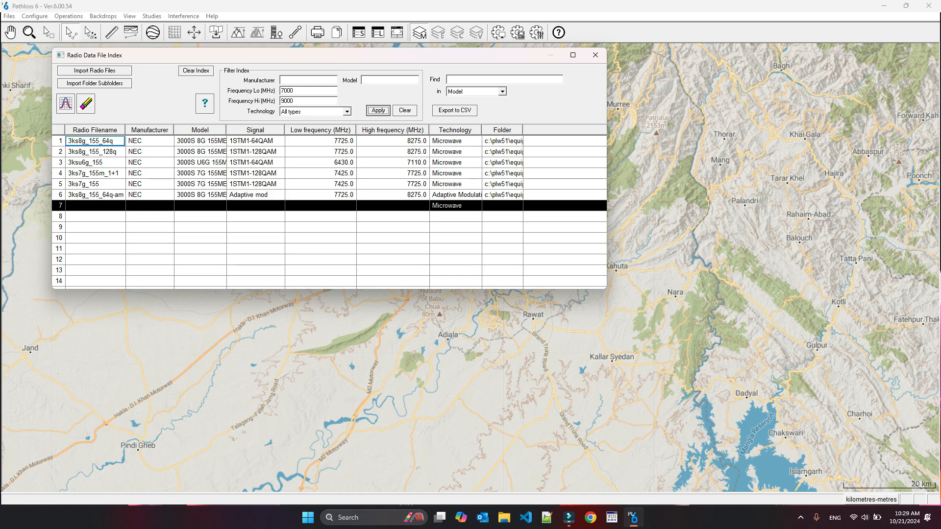
{"action": "left_click", "coordinate": [387, 80]}
{"action": "left_click", "coordinate": [501, 91]}
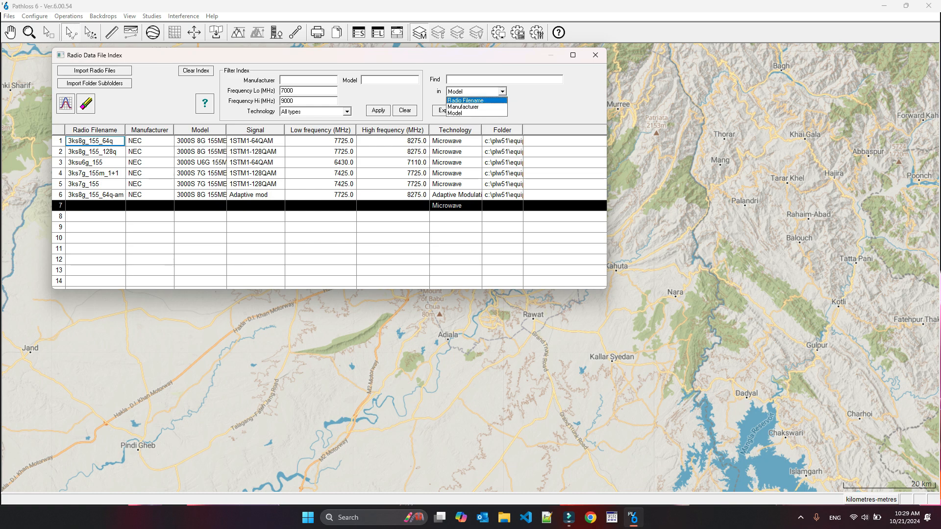
{"action": "left_click", "coordinate": [466, 113]}
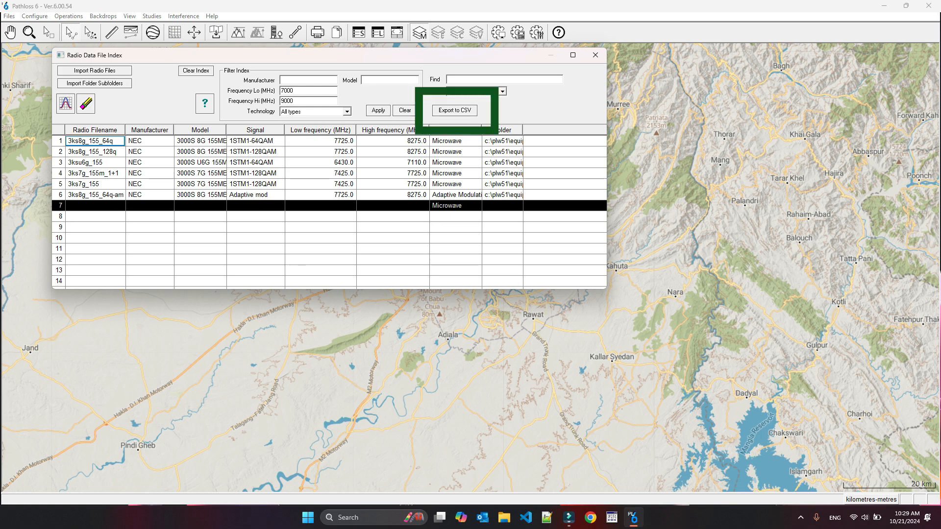
- Export the filtered index to CSV as the test file on the Desktop
{"action": "left_click", "coordinate": [455, 111]}
{"action": "left_click", "coordinate": [286, 207]}
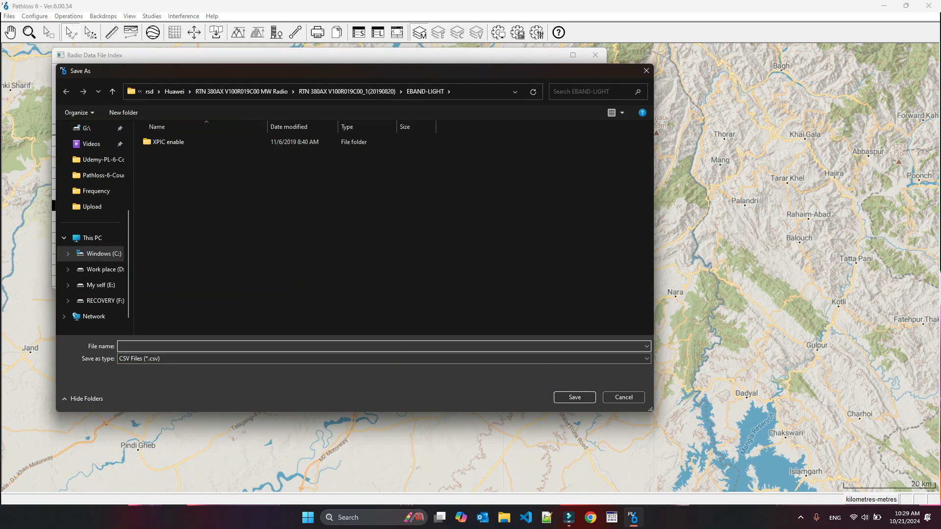
{"action": "left_click", "coordinate": [93, 194]}
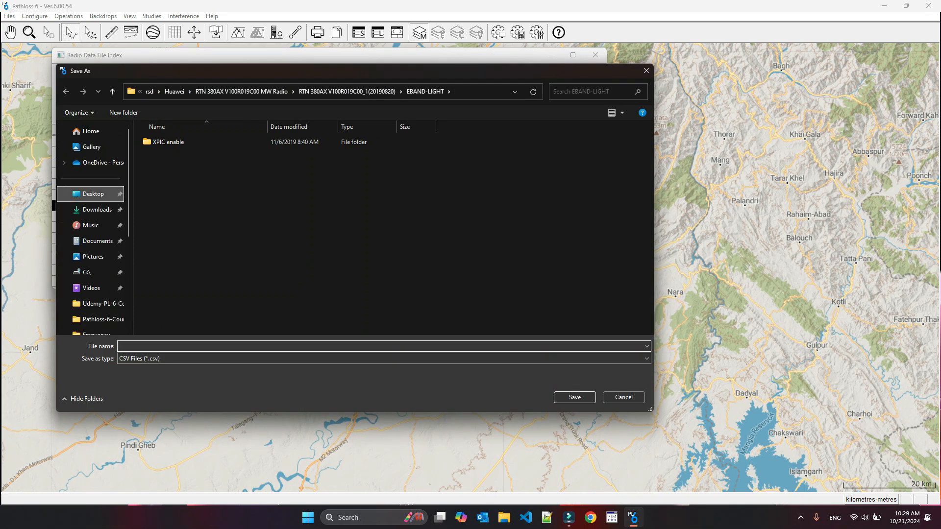
{"action": "double_click", "coordinate": [182, 135]}
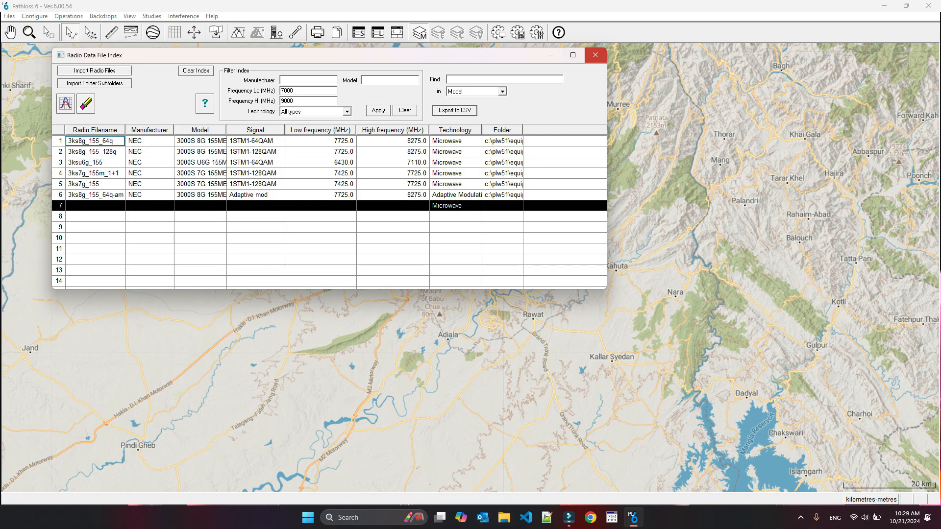
- Close the index, open the exported test CSV from the Desktop in Excel to review it, and close Excel
{"action": "left_click", "coordinate": [595, 55]}
{"action": "left_click", "coordinate": [884, 6]}
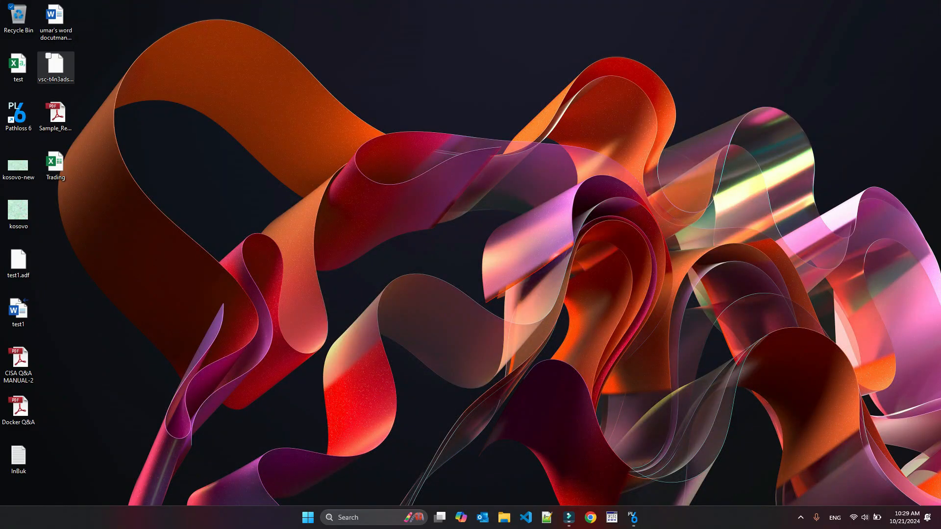
{"action": "left_click", "coordinate": [18, 66]}
{"action": "key", "text": "Return"}
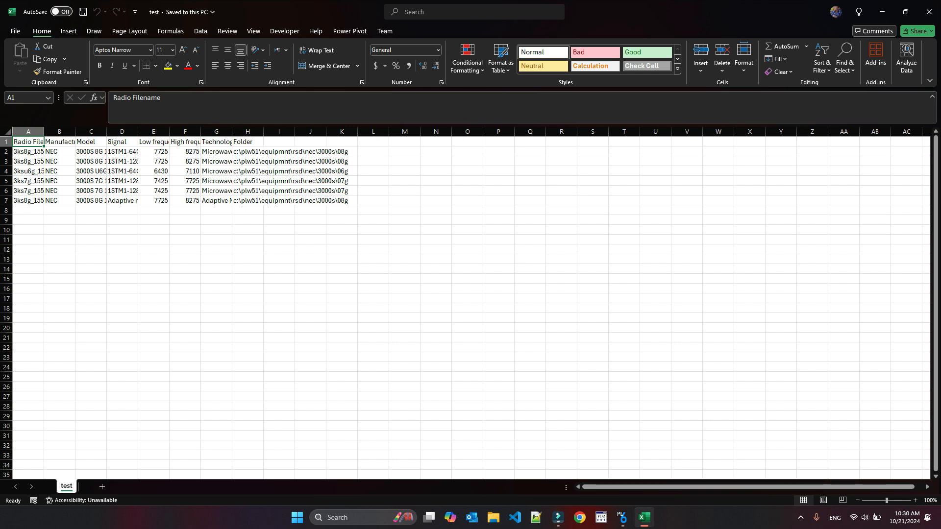
{"action": "left_click", "coordinate": [122, 200]}
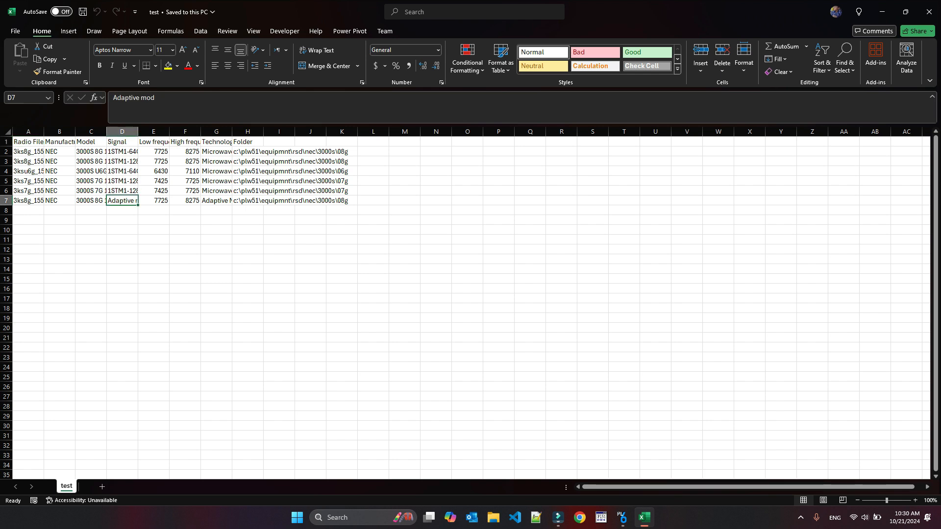
{"action": "left_click", "coordinate": [929, 12]}
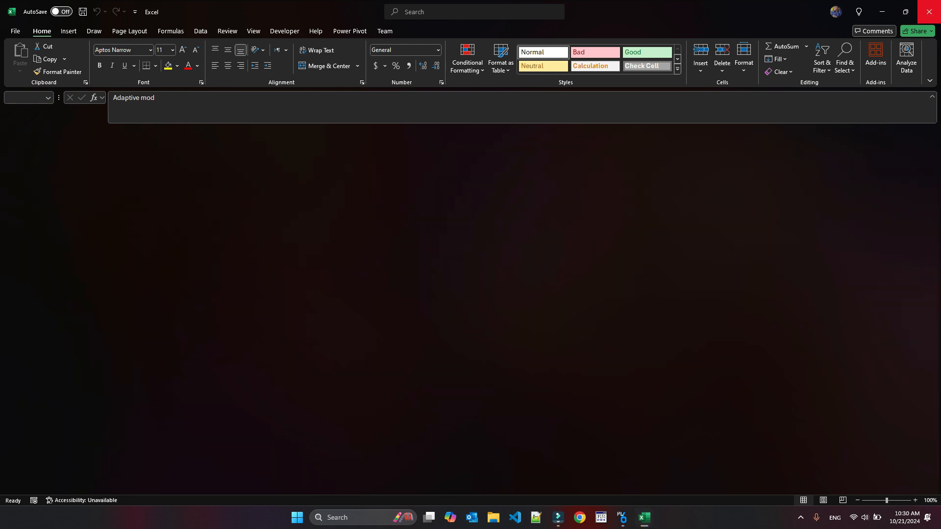
- Return to Pathloss and reopen the Radio Data File Index
{"action": "left_click", "coordinate": [633, 517]}
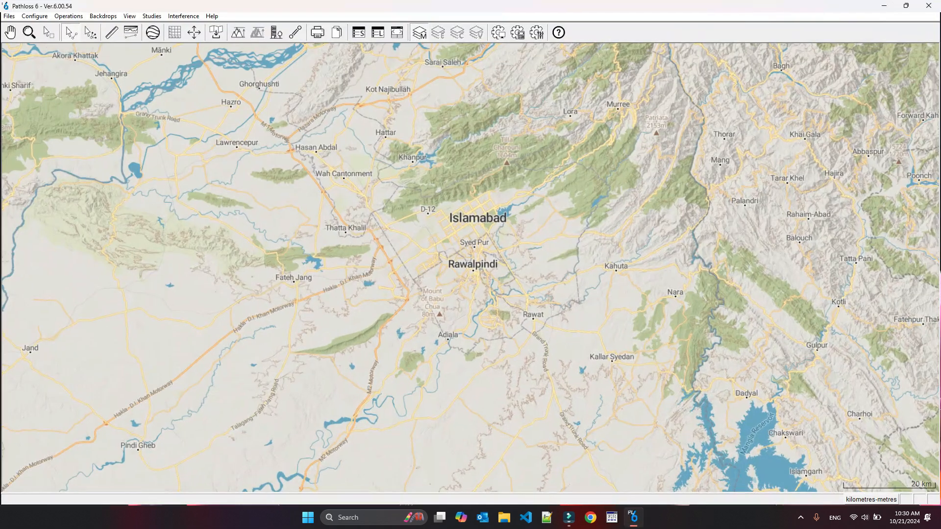
{"action": "left_click", "coordinate": [8, 15]}
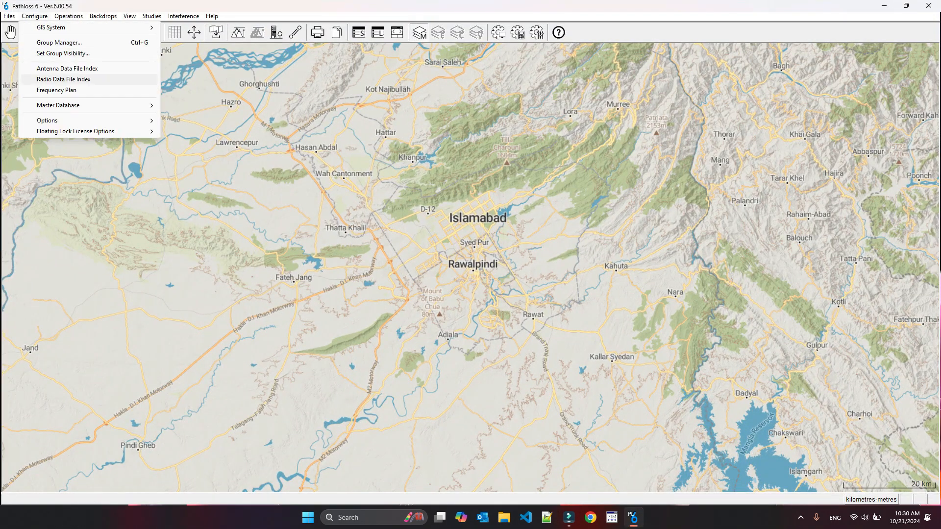
{"action": "left_click", "coordinate": [49, 79]}
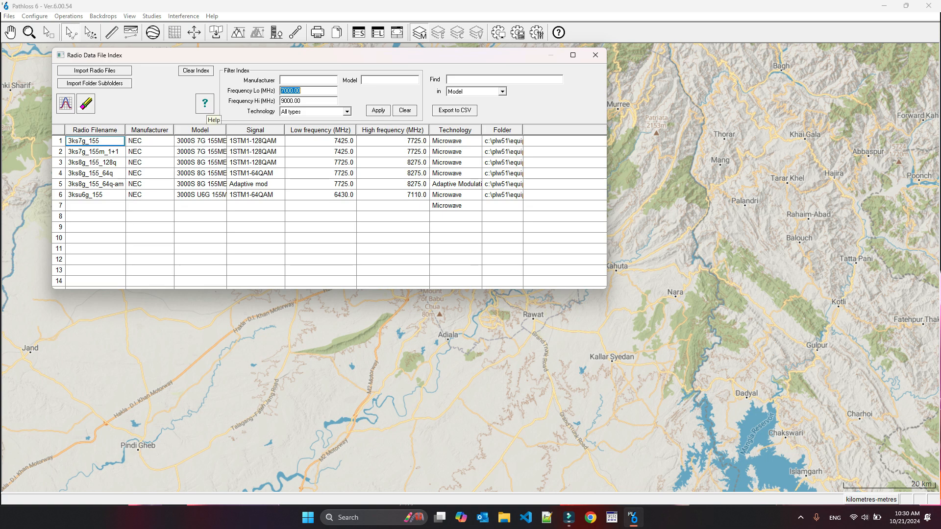
- Open the index help page and read the radio data file index documentation in the browser
{"action": "left_click", "coordinate": [205, 103]}
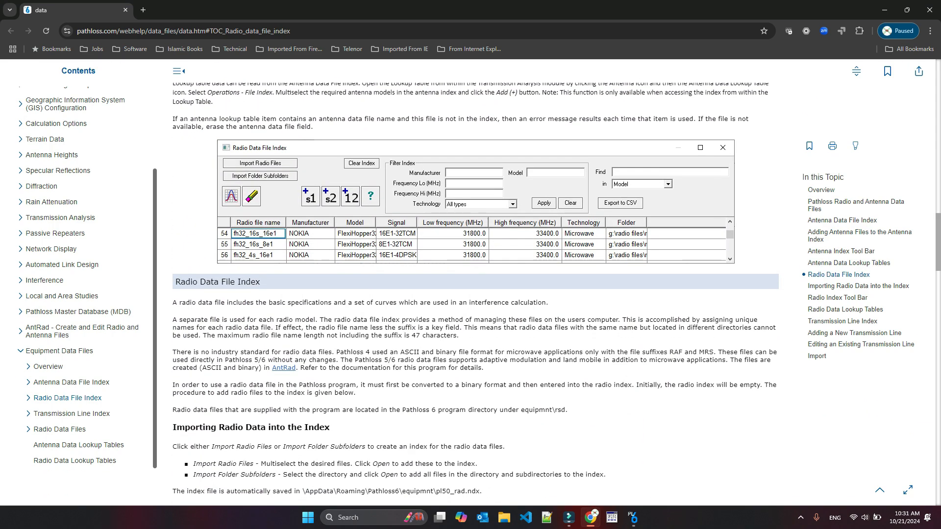
{"action": "scroll", "coordinate": [475, 294], "scroll_direction": "down", "scroll_amount": 20}
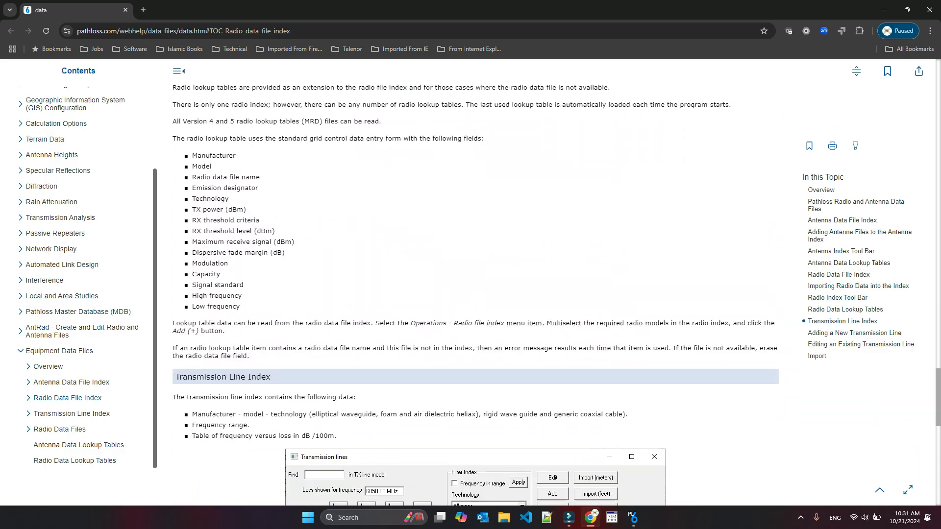
{"action": "scroll", "coordinate": [476, 294], "scroll_direction": "down", "scroll_amount": 5}
{"action": "left_click", "coordinate": [929, 10]}
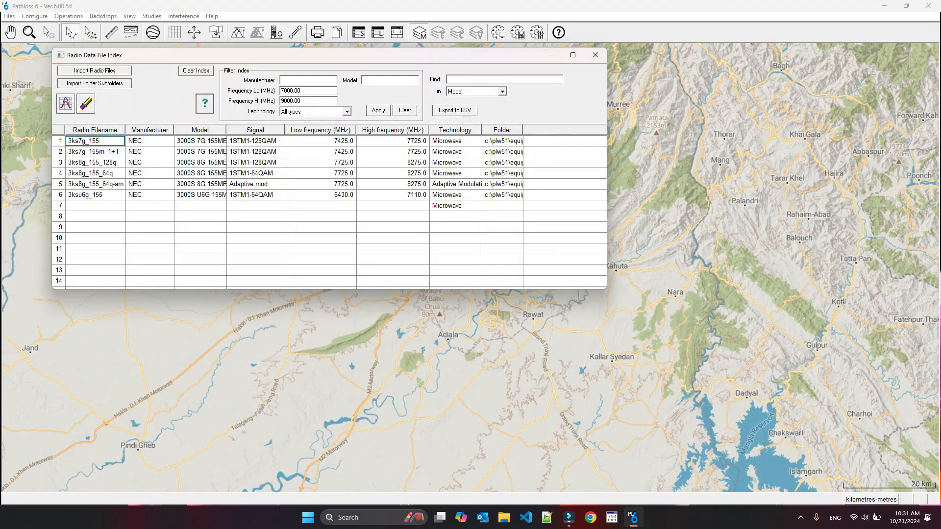